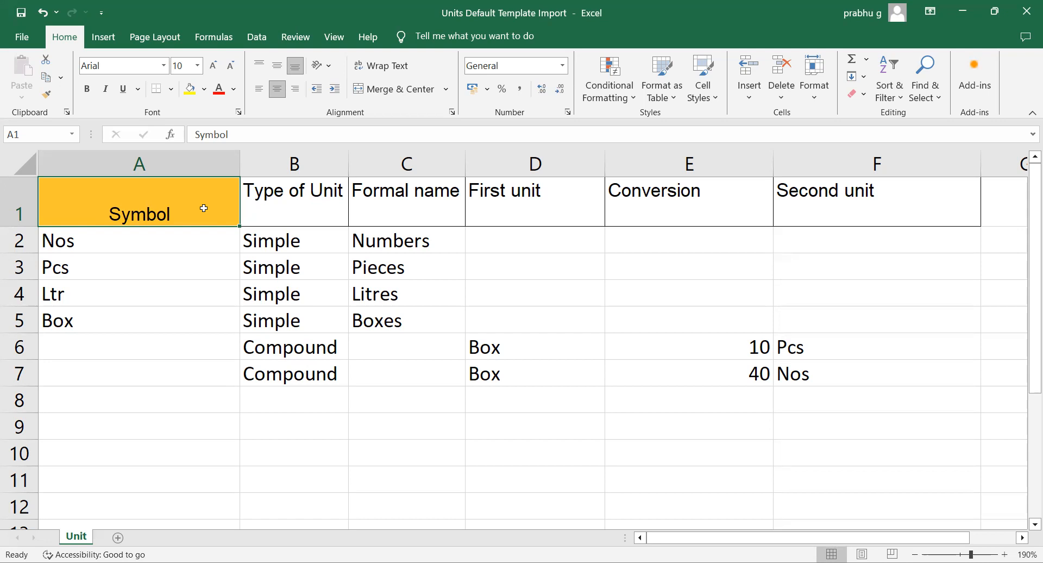
Examine the column headers from Symbol to Second unit in row 1 of the Unit sheet.
{"action": "key", "text": "shift+Right"}
{"action": "key", "text": "shift+Right"}
{"action": "key", "text": "shift+Right"}
{"action": "key", "text": "shift+Right"}
{"action": "key", "text": "shift+Right"}
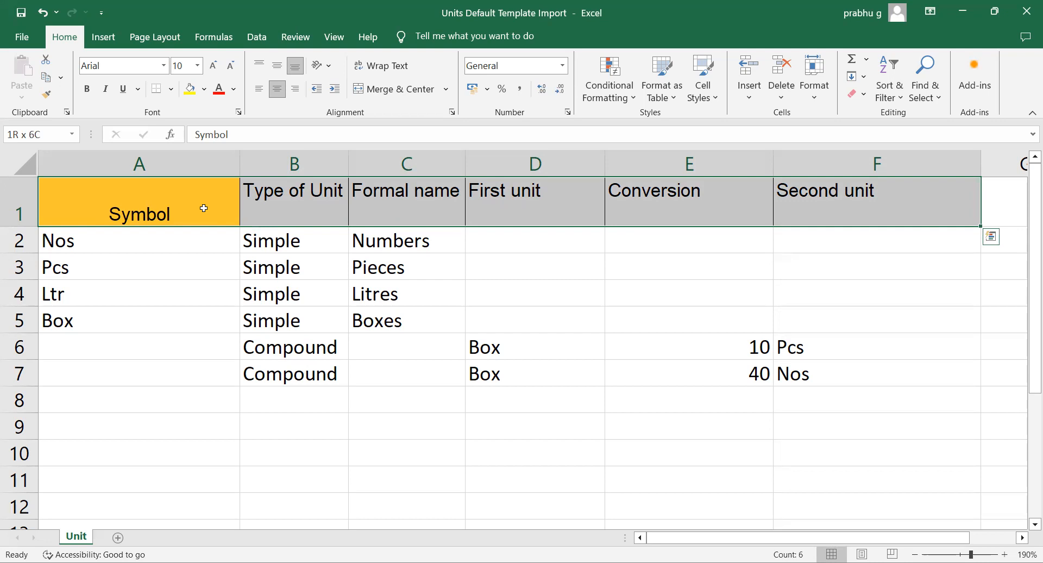
{"action": "left_click", "coordinate": [203, 208]}
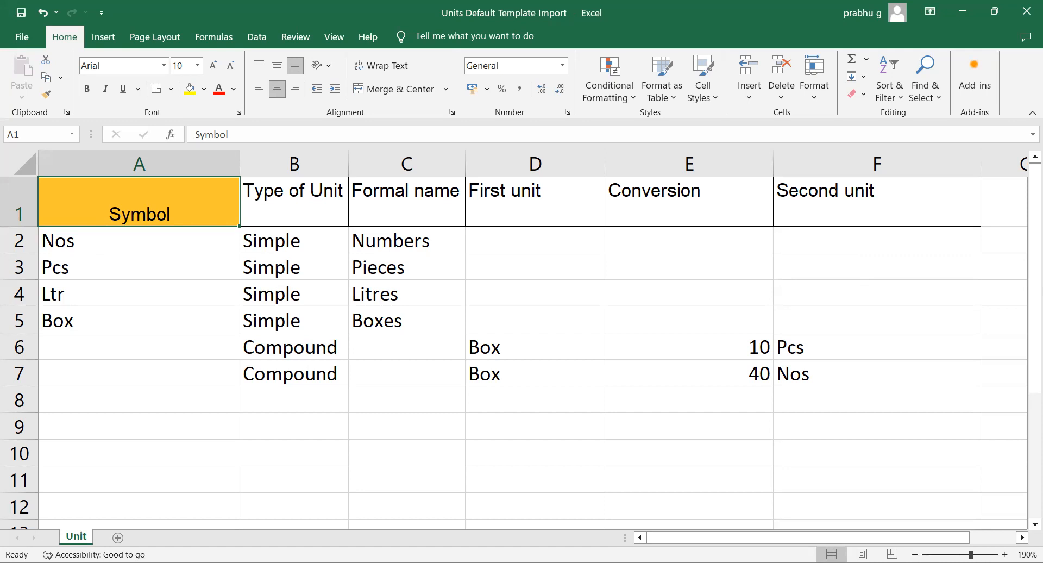
Switch to TallyPrime and open the sample Excel file export for masters from the import management options.
{"action": "key", "text": "alt+Tab"}
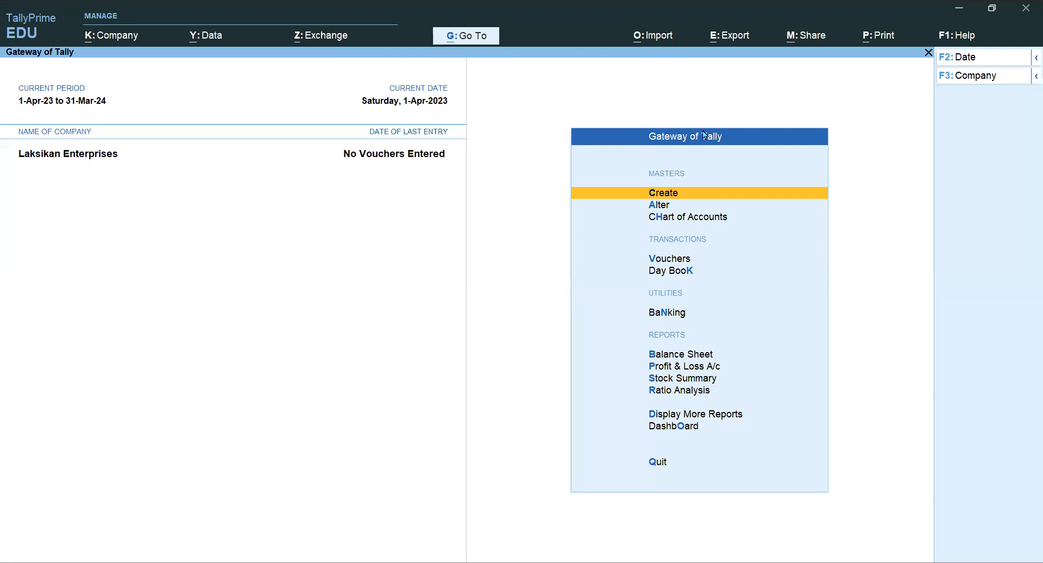
{"action": "key", "text": "alt+o"}
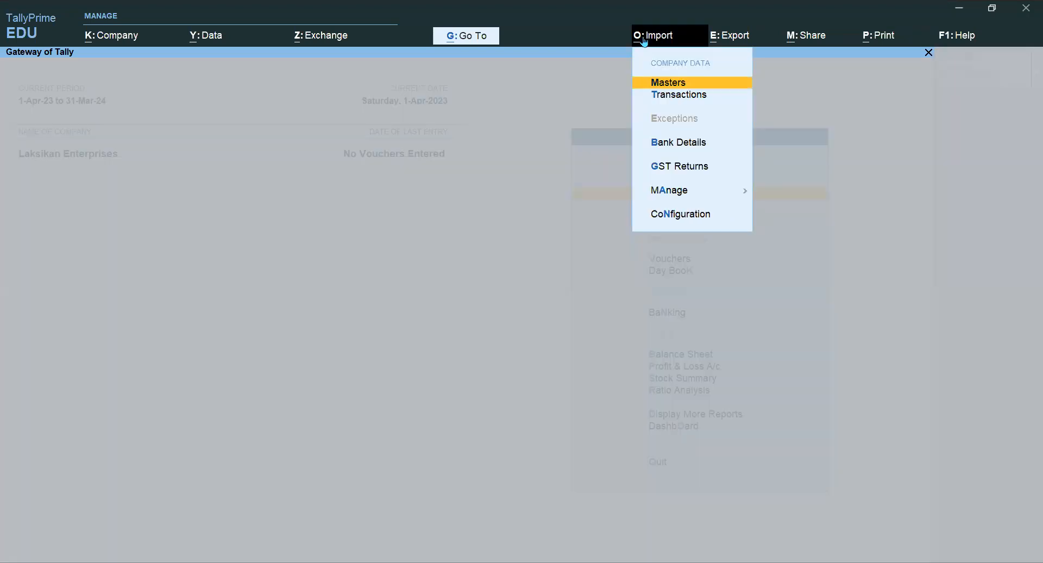
{"action": "left_click", "coordinate": [683, 193]}
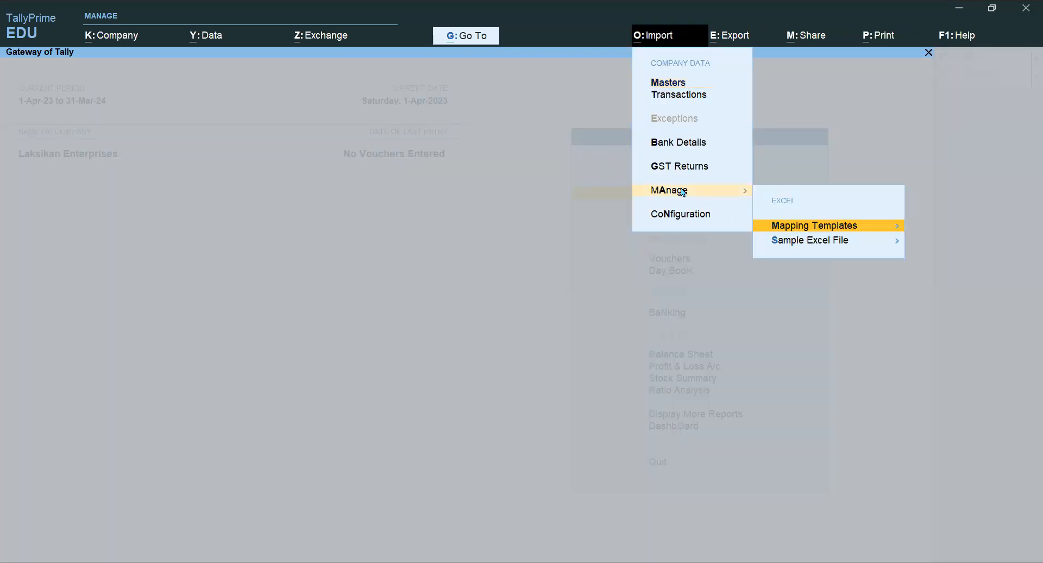
{"action": "left_click", "coordinate": [806, 245]}
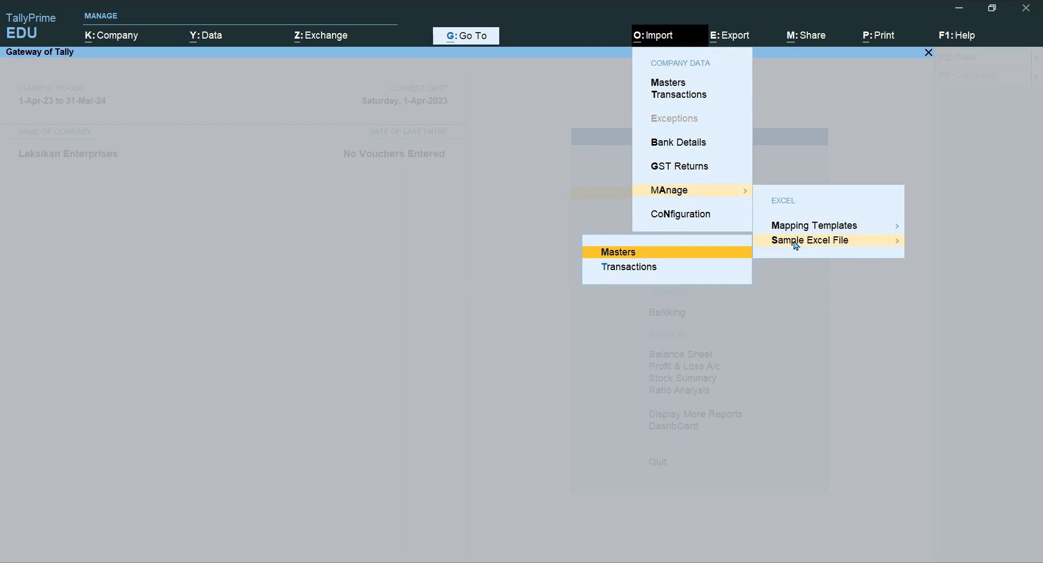
{"action": "left_click", "coordinate": [625, 256]}
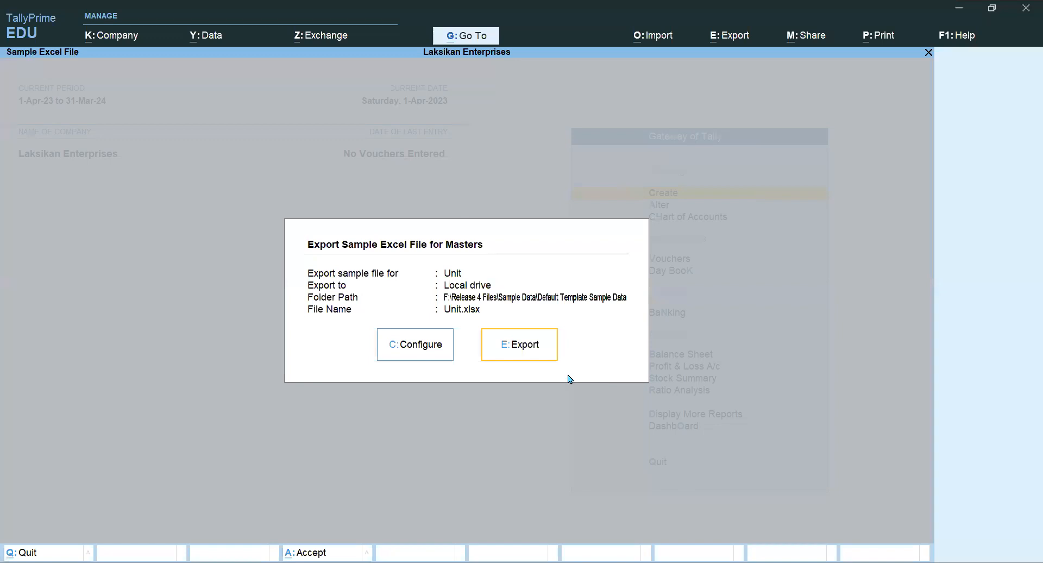
In the export configuration, browse the master types available for the sample file and choose Unit.
{"action": "left_click", "coordinate": [424, 353]}
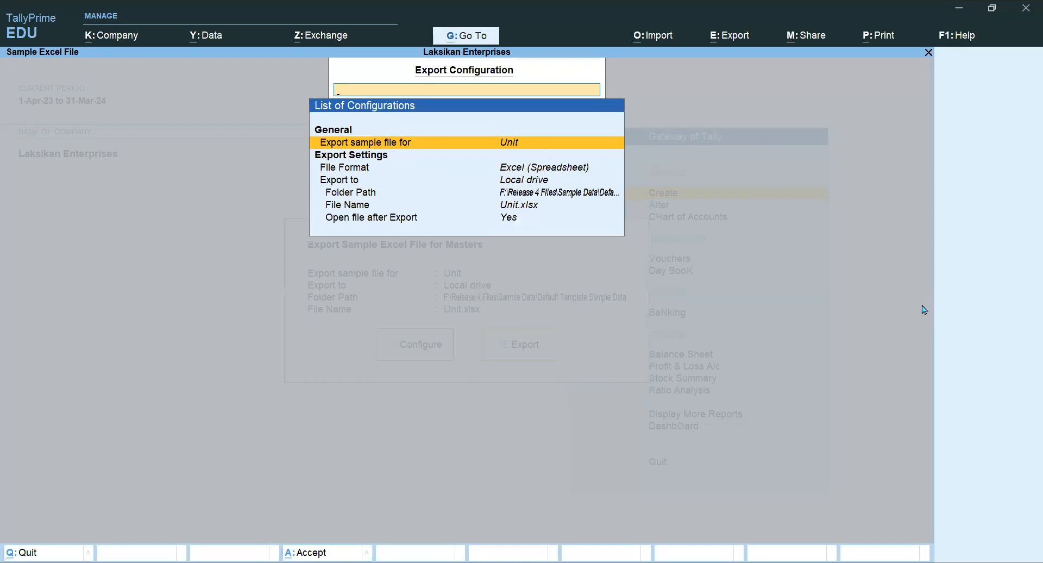
{"action": "key", "text": "Return"}
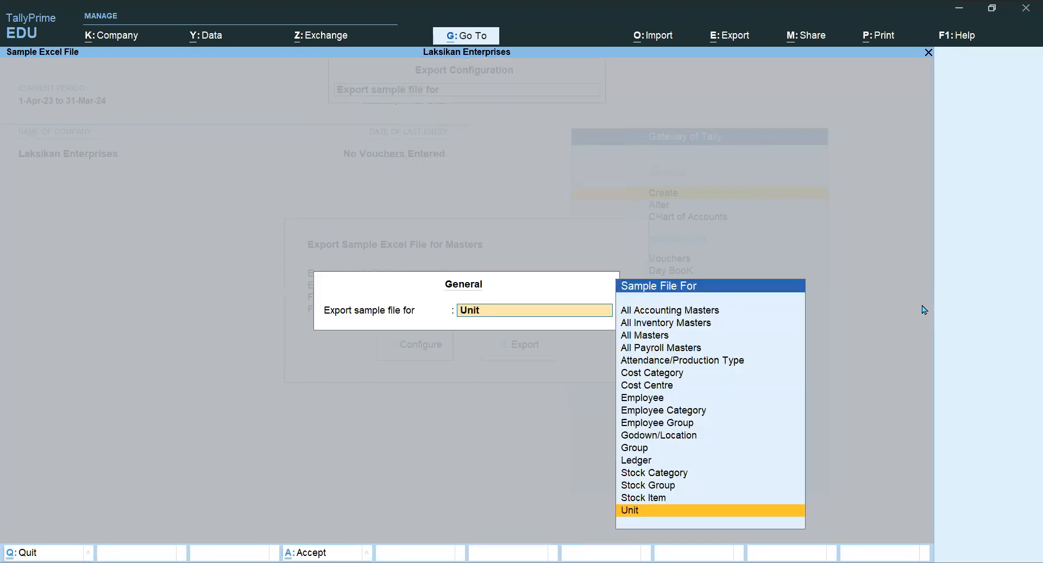
{"action": "key", "text": "Up"}
{"action": "key", "text": "Up"}
{"action": "key", "text": "Up"}
{"action": "key", "text": "Up"}
{"action": "key", "text": "Up"}
{"action": "key", "text": "Up"}
{"action": "key", "text": "Up"}
{"action": "key", "text": "Up"}
{"action": "key", "text": "Up"}
{"action": "key", "text": "Up"}
{"action": "key", "text": "Up"}
{"action": "key", "text": "Up"}
{"action": "key", "text": "Up"}
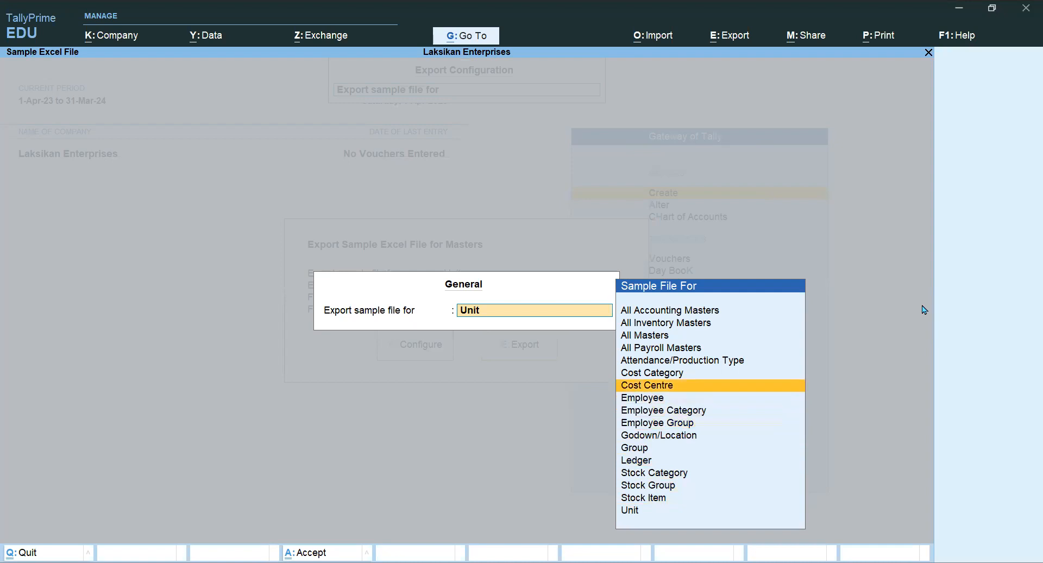
{"action": "key", "text": "Up"}
{"action": "key", "text": "Up"}
{"action": "key", "text": "Up"}
{"action": "key", "text": "Down"}
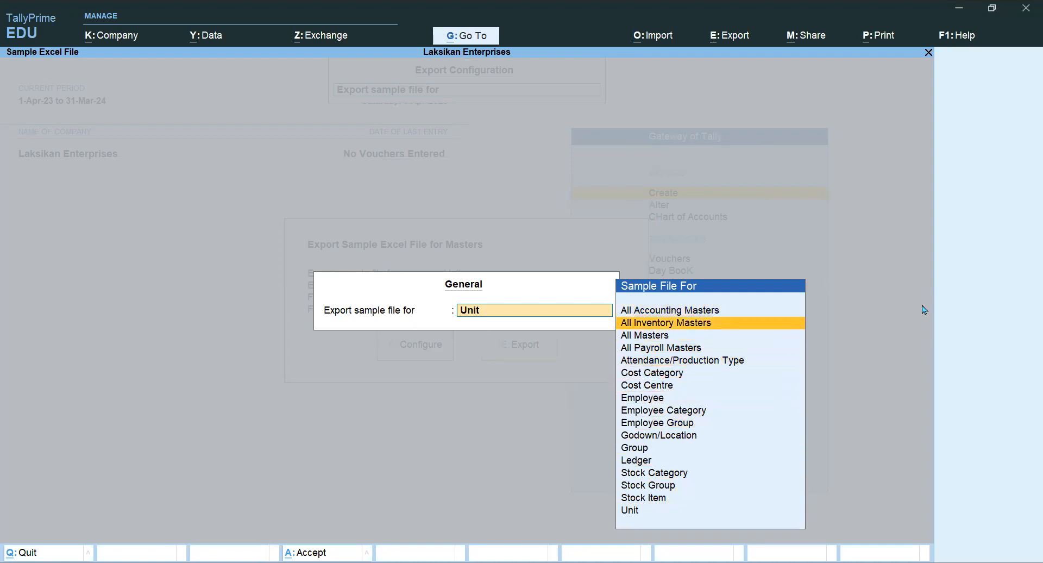
{"action": "key", "text": "Down"}
{"action": "key", "text": "Down"}
{"action": "key", "text": "Up"}
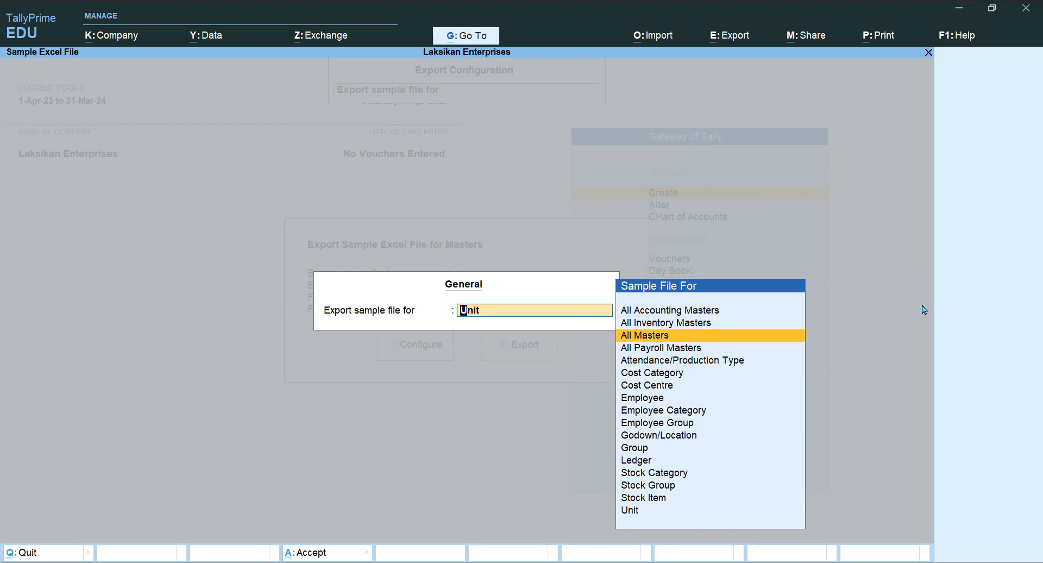
{"action": "key", "text": "Down"}
{"action": "key", "text": "Down"}
{"action": "key", "text": "Down"}
{"action": "key", "text": "Down"}
{"action": "key", "text": "Down"}
{"action": "key", "text": "Down"}
{"action": "key", "text": "Down"}
{"action": "key", "text": "Down"}
{"action": "key", "text": "Down"}
{"action": "key", "text": "Down"}
{"action": "key", "text": "Down"}
{"action": "key", "text": "Down"}
{"action": "key", "text": "Down"}
{"action": "key", "text": "Down"}
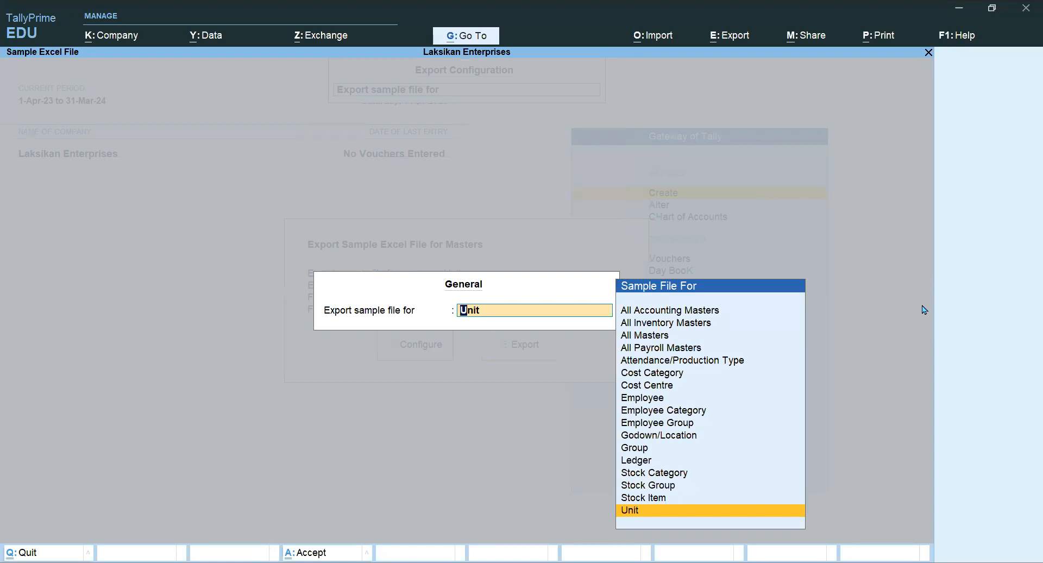
{"action": "key", "text": "Return"}
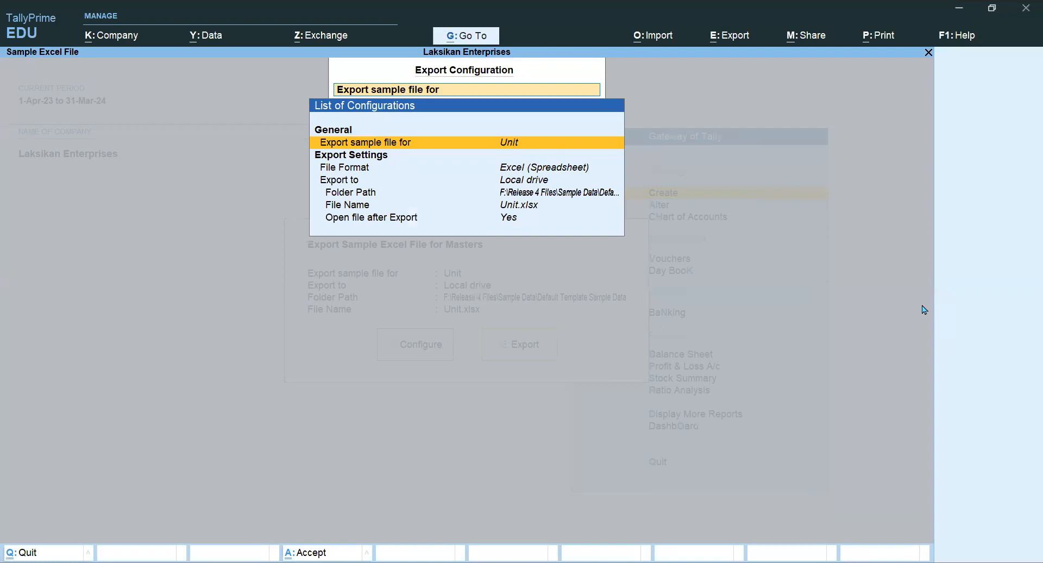
Review the file format, destination, folder path, file name and open-after-export settings, accept the configuration, and export the Unit sample file.
{"action": "key", "text": "Down"}
{"action": "key", "text": "Down"}
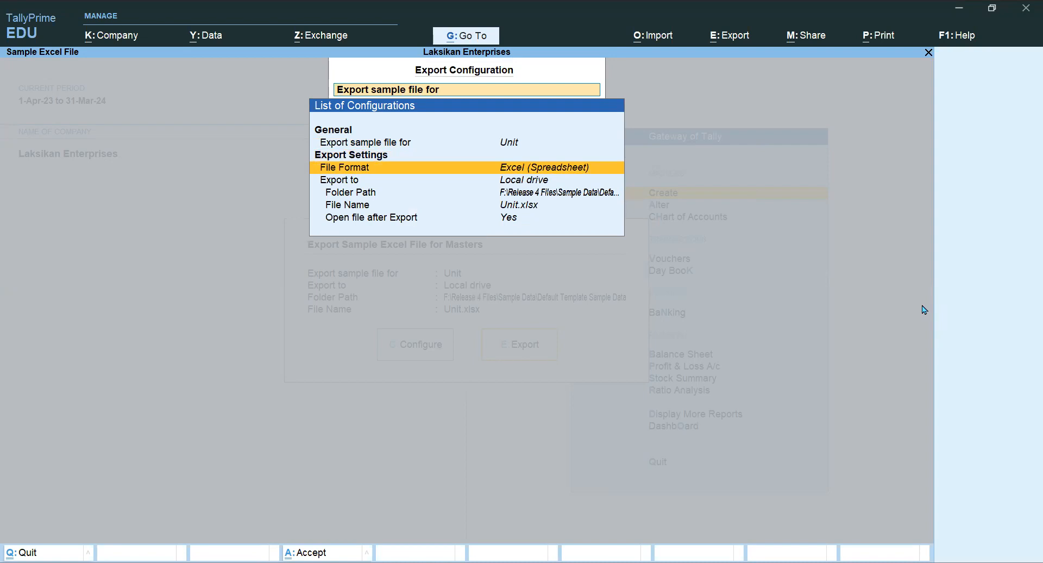
{"action": "key", "text": "Down"}
{"action": "key", "text": "Down"}
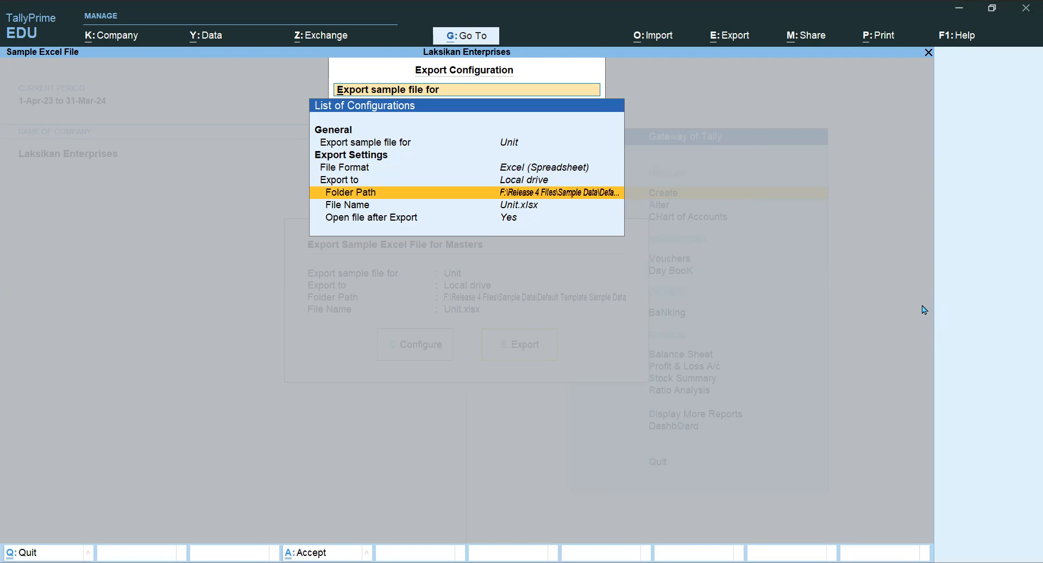
{"action": "key", "text": "Down"}
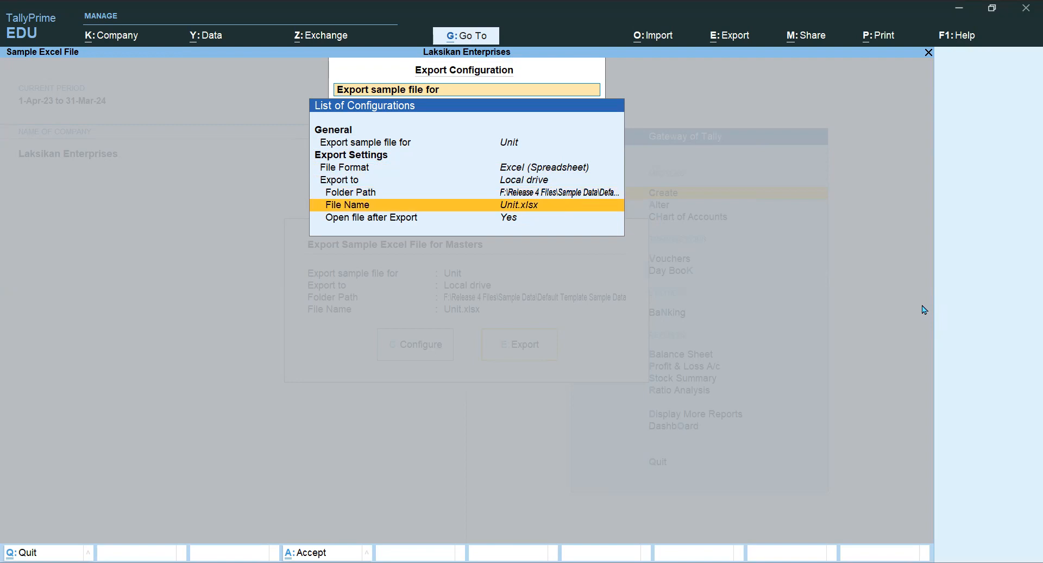
{"action": "key", "text": "Down"}
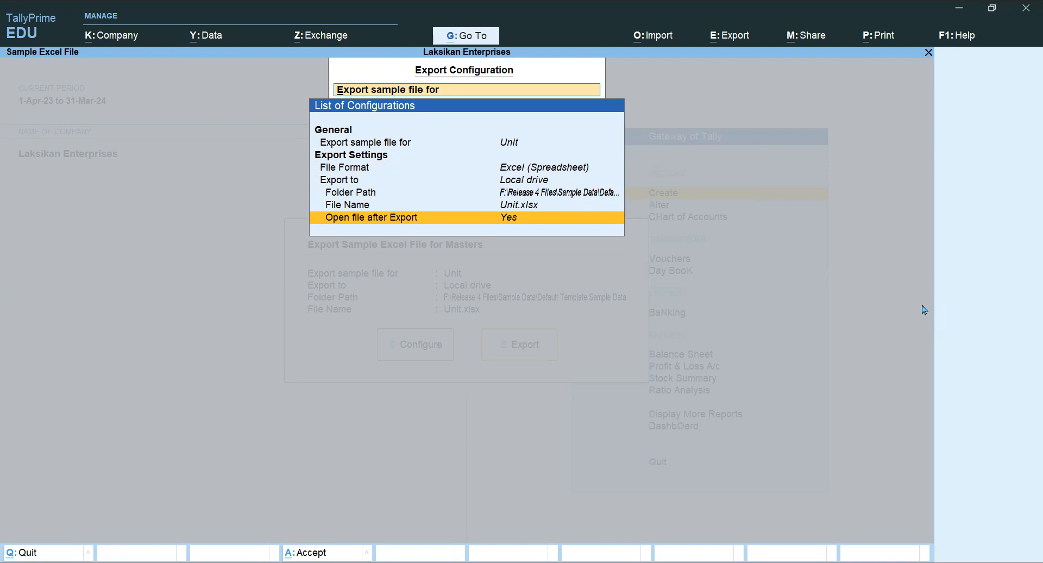
{"action": "key", "text": "ctrl"}
{"action": "key", "text": "ctrl+a"}
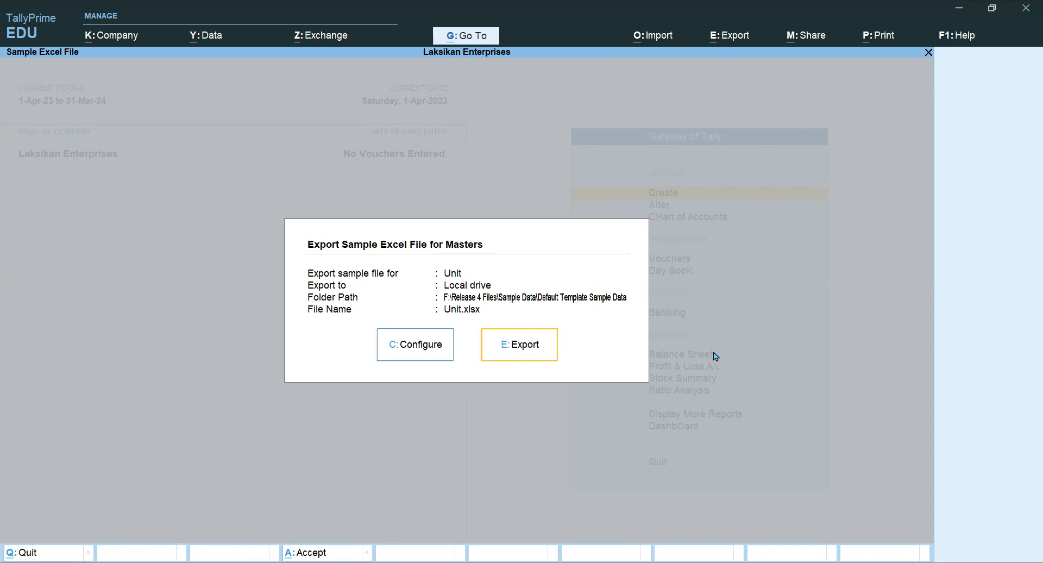
{"action": "key", "text": "Return"}
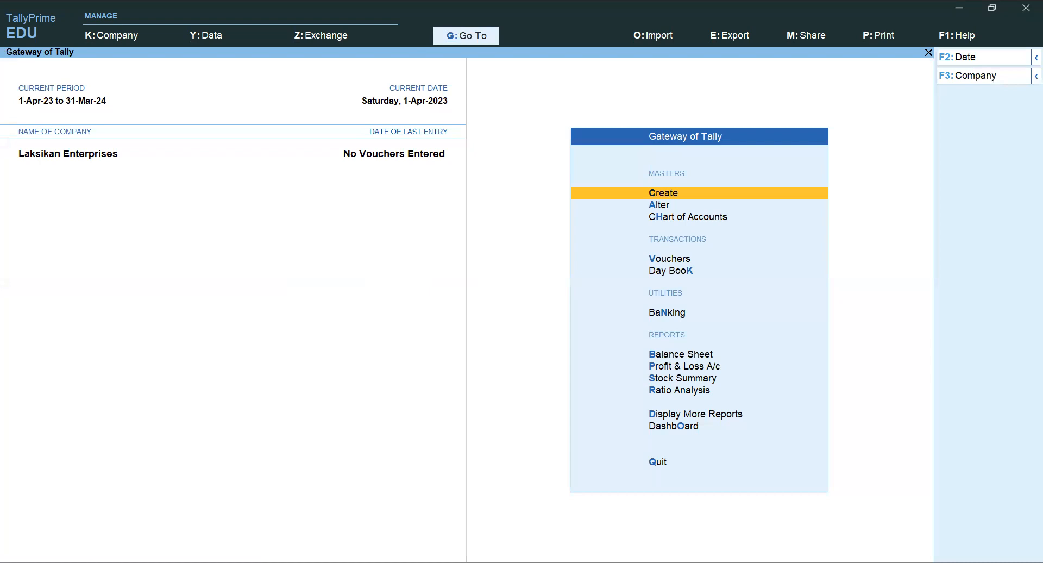
Switch to the Units Default Template Import workbook in Excel and go through each row 1 header from Type of Unit to Second unit.
{"action": "key", "text": "alt+Tab"}
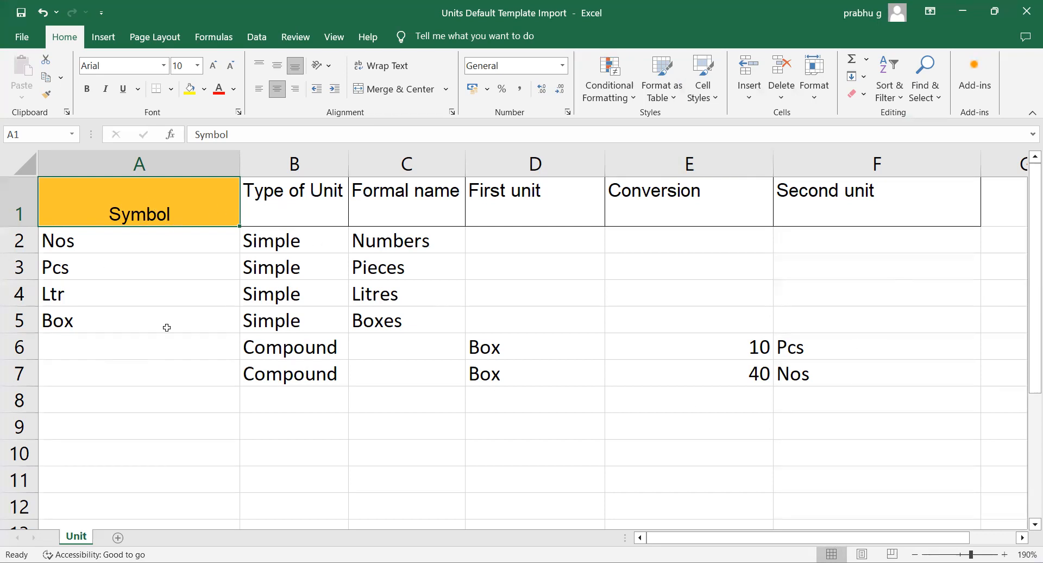
{"action": "left_click", "coordinate": [298, 195]}
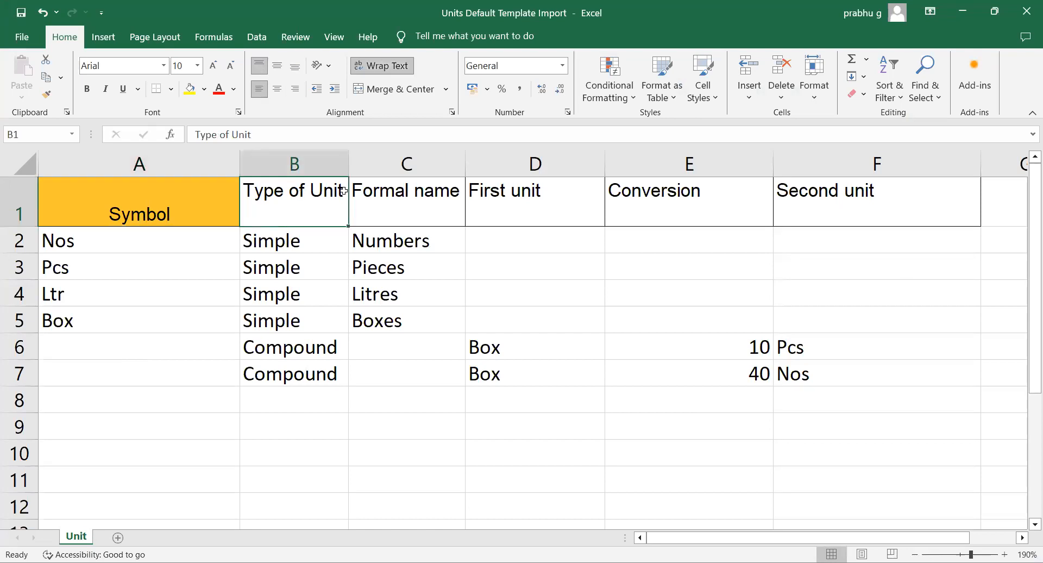
{"action": "left_click", "coordinate": [392, 194]}
{"action": "left_click", "coordinate": [510, 198]}
{"action": "left_click", "coordinate": [644, 202]}
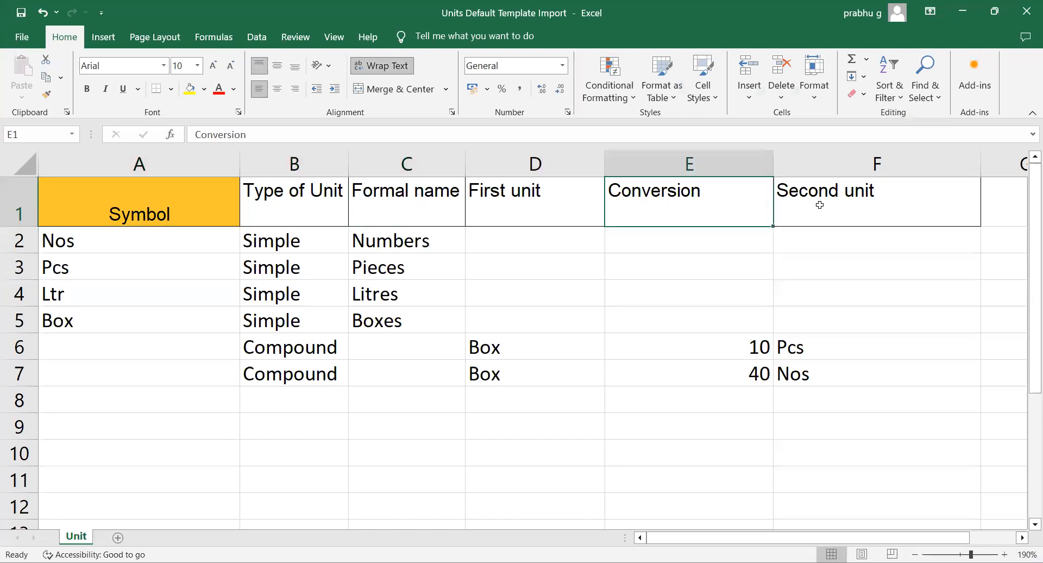
{"action": "left_click", "coordinate": [829, 204]}
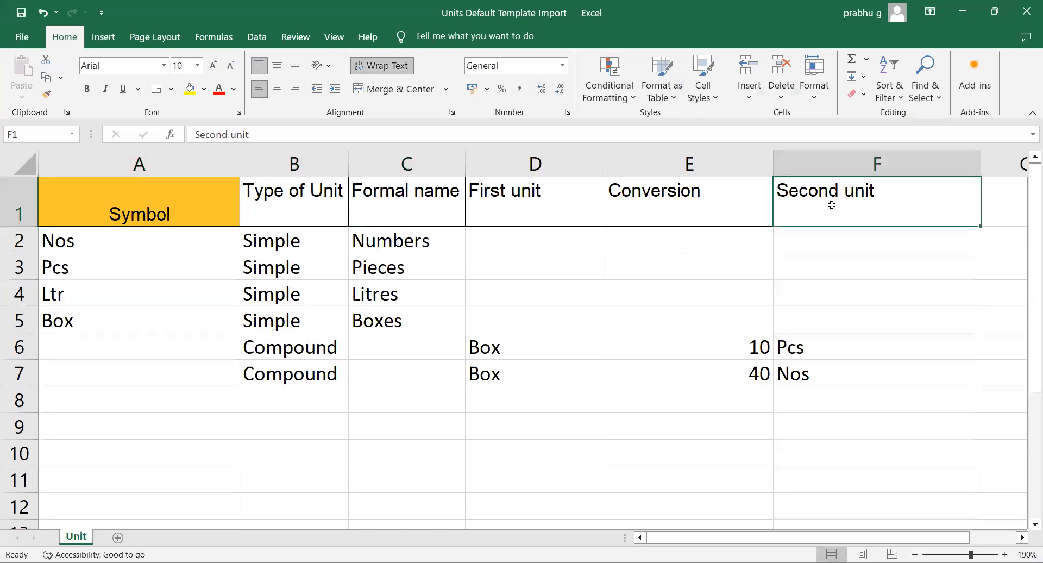
{"action": "left_click", "coordinate": [18, 202]}
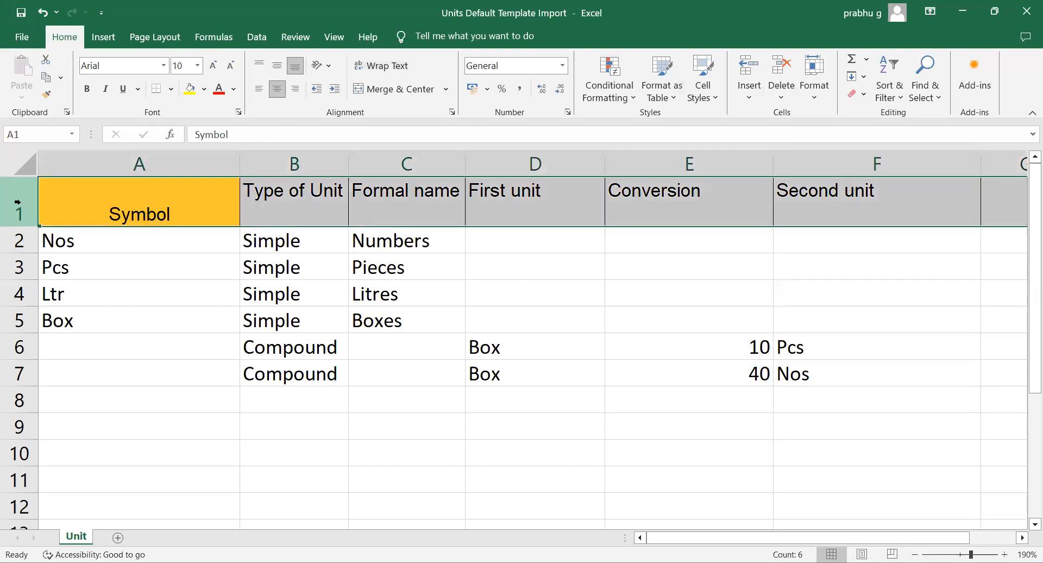
{"action": "left_click", "coordinate": [313, 198]}
{"action": "left_click", "coordinate": [445, 202]}
{"action": "left_click", "coordinate": [501, 199]}
{"action": "left_click", "coordinate": [733, 201]}
{"action": "left_click", "coordinate": [847, 200]}
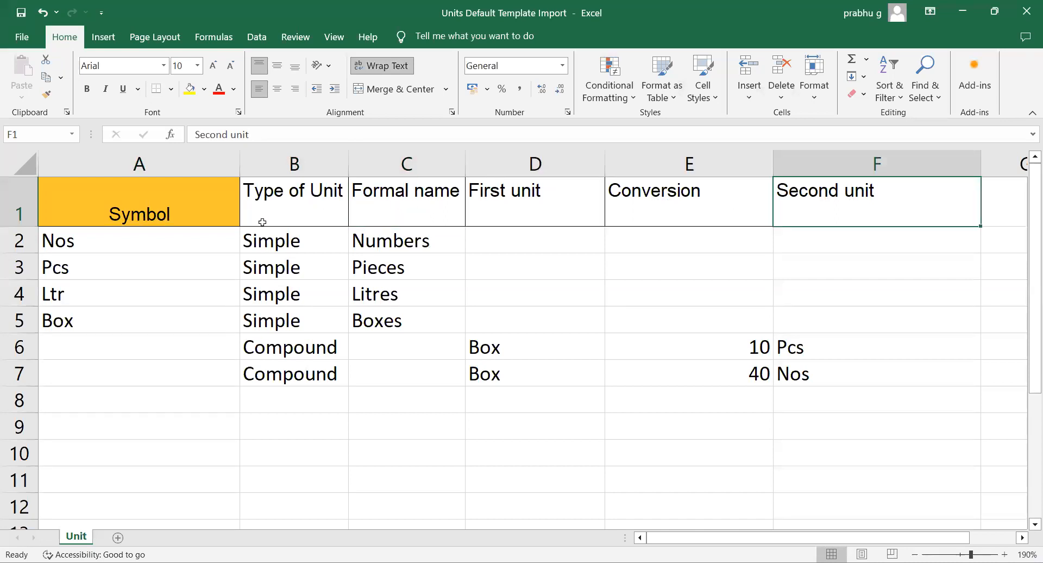
Examine the unit records in rows 2 to 7, focusing on the simple units in rows 2 to 5.
{"action": "left_click", "coordinate": [52, 242]}
{"action": "left_click_drag", "start_coordinate": [79, 242], "coordinate": [856, 370]}
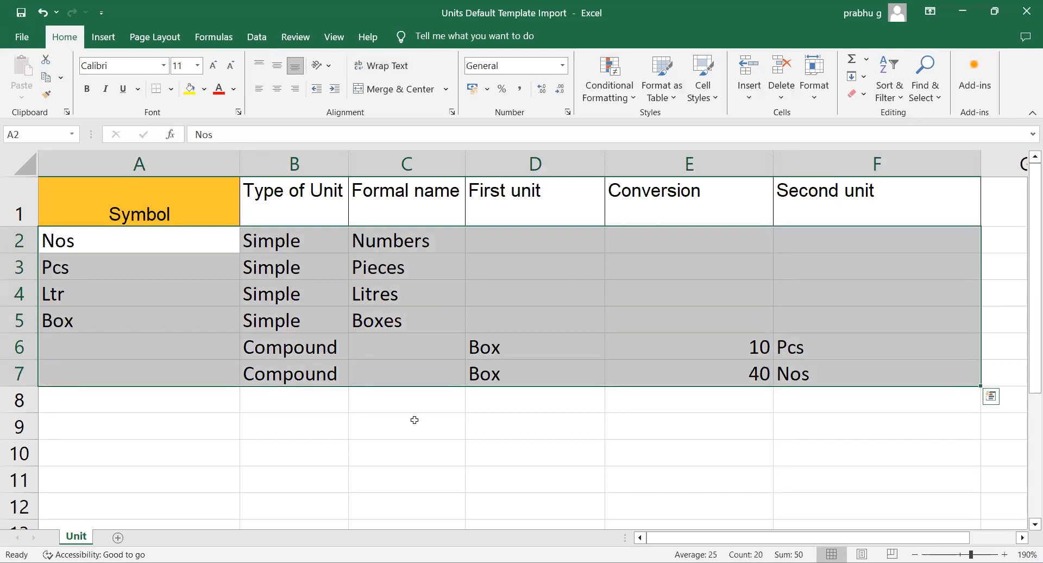
{"action": "left_click", "coordinate": [304, 415]}
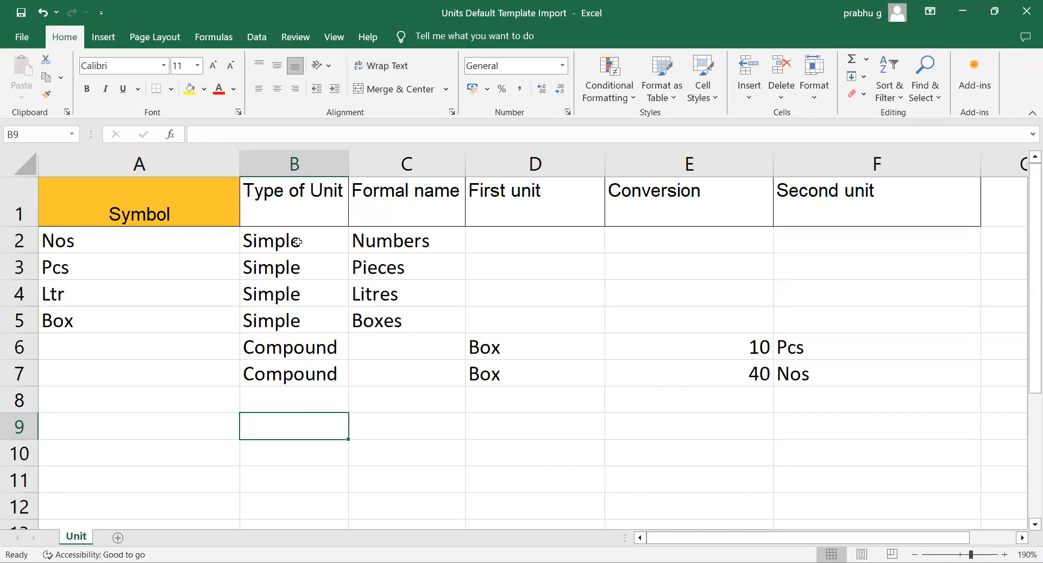
{"action": "left_click", "coordinate": [310, 344]}
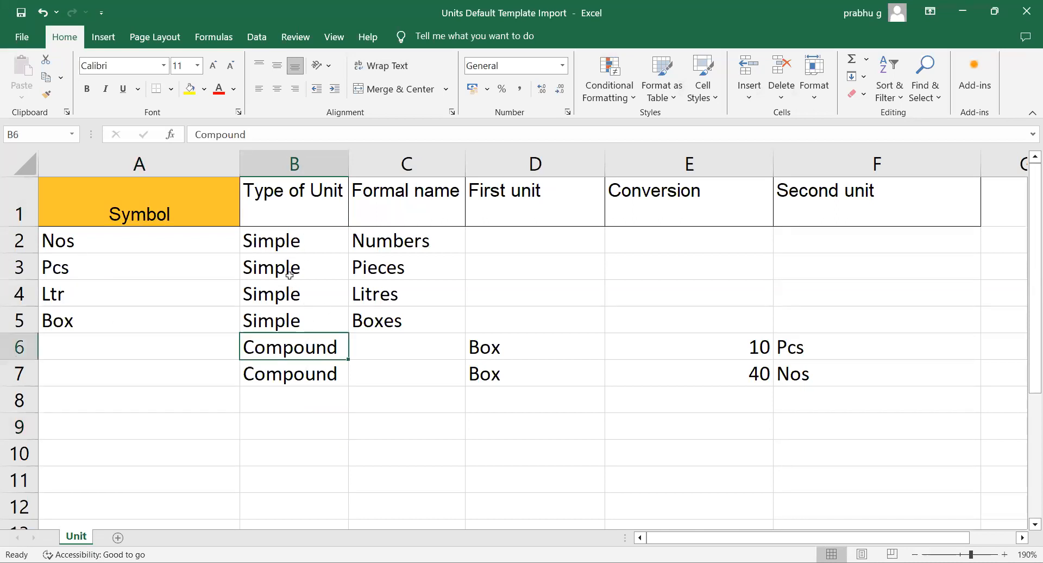
{"action": "left_click_drag", "start_coordinate": [73, 242], "coordinate": [883, 308]}
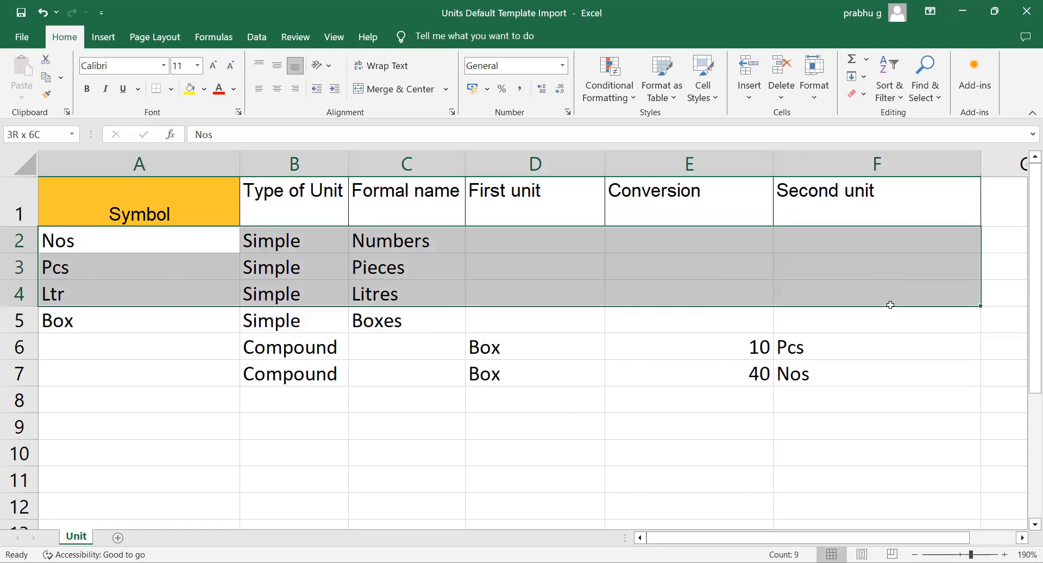
{"action": "left_click_drag", "start_coordinate": [891, 305], "coordinate": [894, 314]}
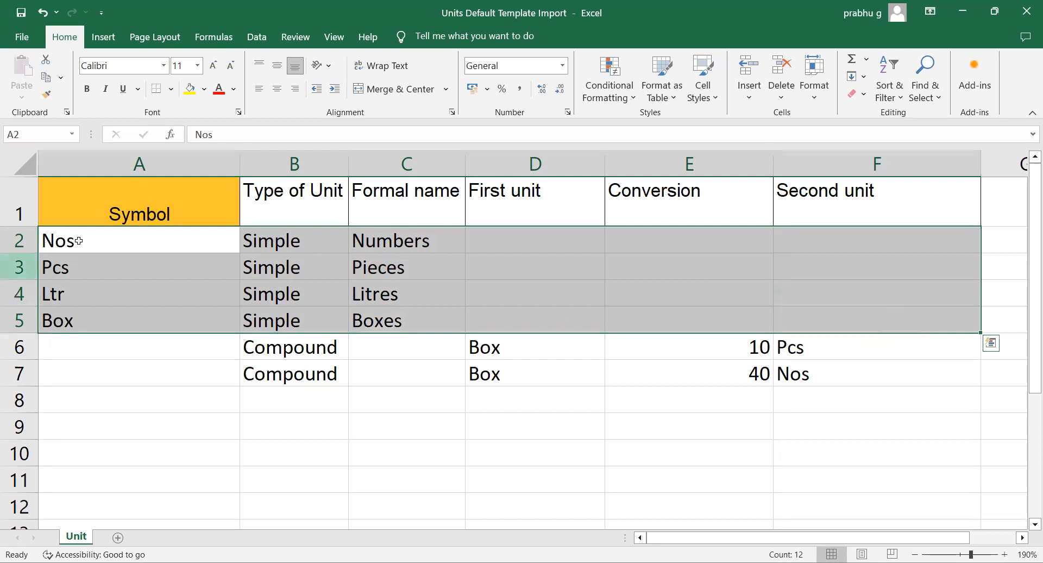
Examine the compound unit entries in rows 6 and 7, including their first unit, conversion and second unit.
{"action": "left_click", "coordinate": [97, 378]}
{"action": "left_click_drag", "start_coordinate": [272, 346], "coordinate": [793, 367]}
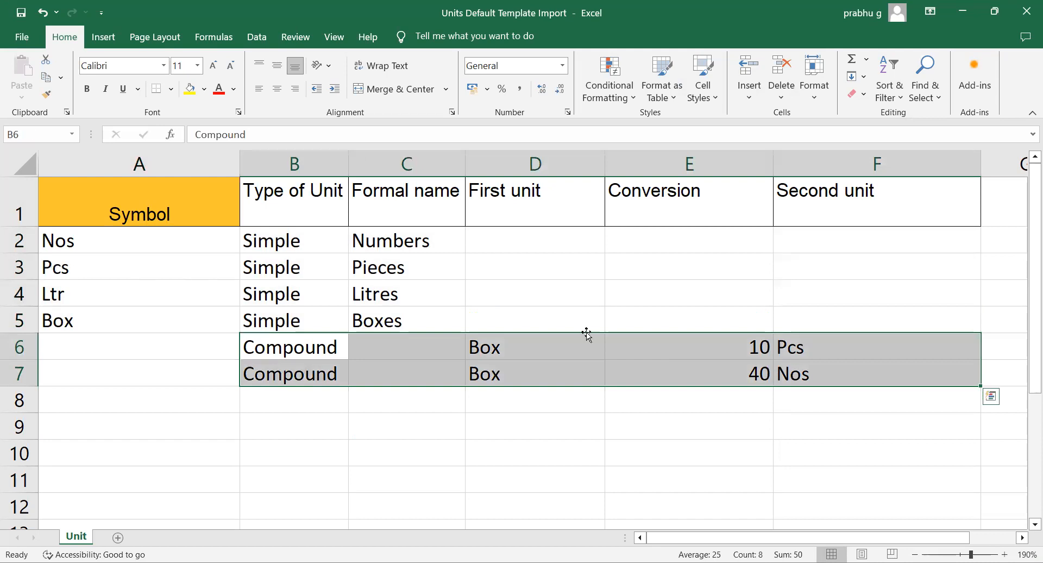
{"action": "left_click", "coordinate": [321, 424]}
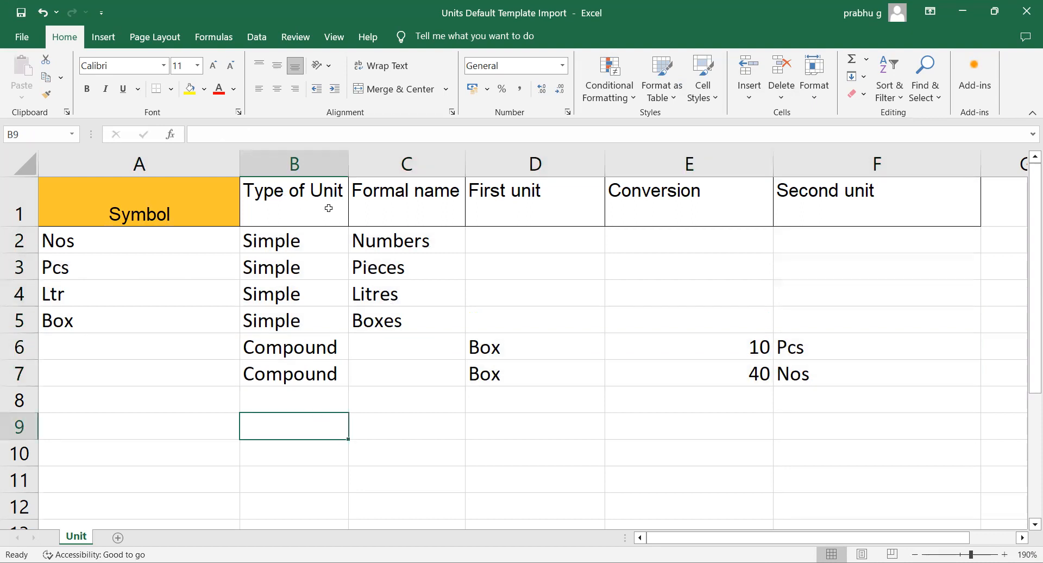
{"action": "left_click", "coordinate": [317, 354]}
{"action": "left_click_drag", "start_coordinate": [317, 354], "coordinate": [849, 378]}
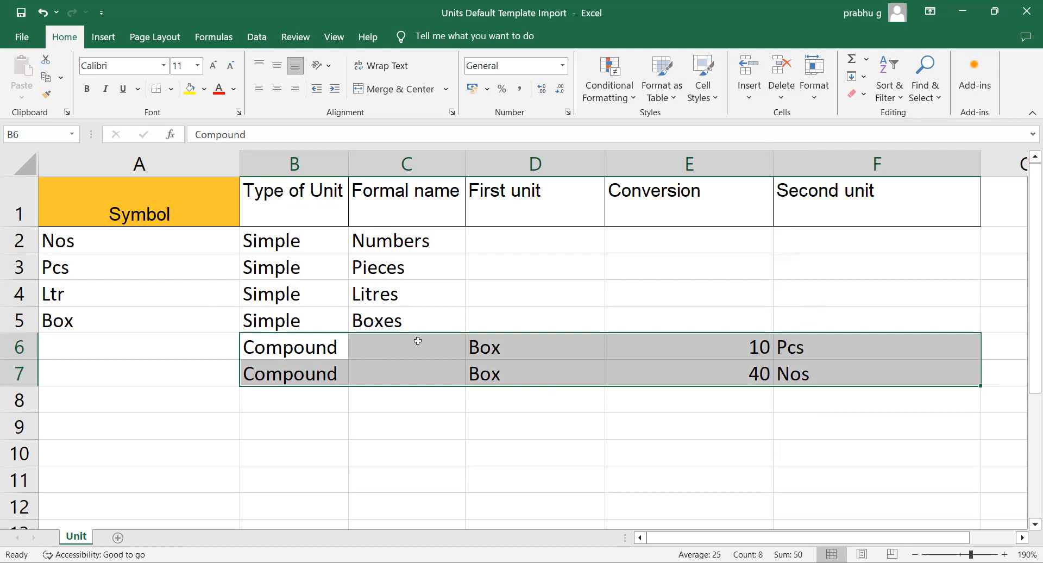
{"action": "left_click", "coordinate": [457, 427]}
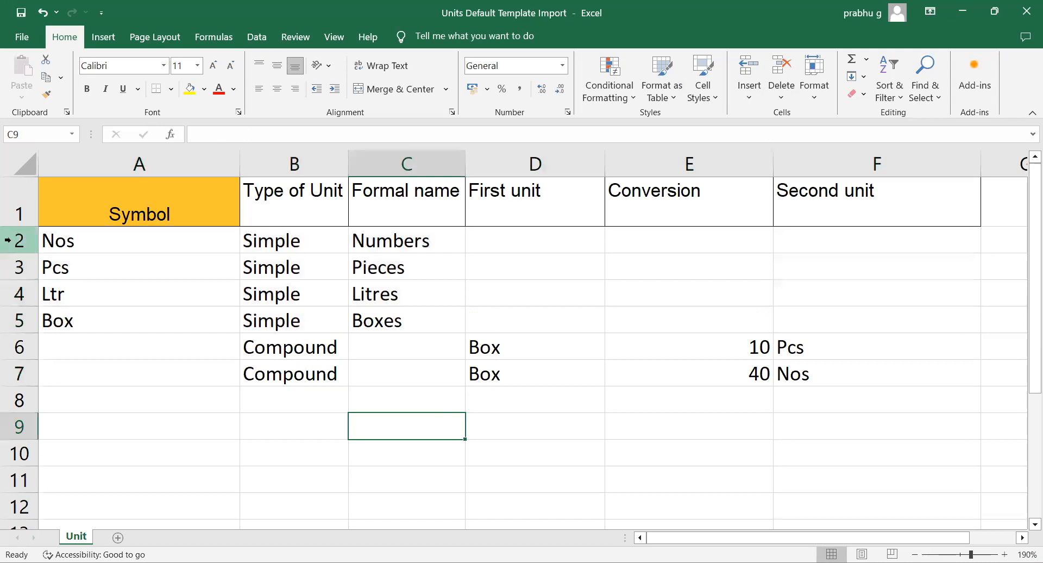
Compare the simple unit records in rows 2 to 5 with the compound ones in rows 6 and 7, including the Symbol column.
{"action": "left_click_drag", "start_coordinate": [62, 241], "coordinate": [777, 325]}
{"action": "left_click_drag", "start_coordinate": [294, 348], "coordinate": [876, 375]}
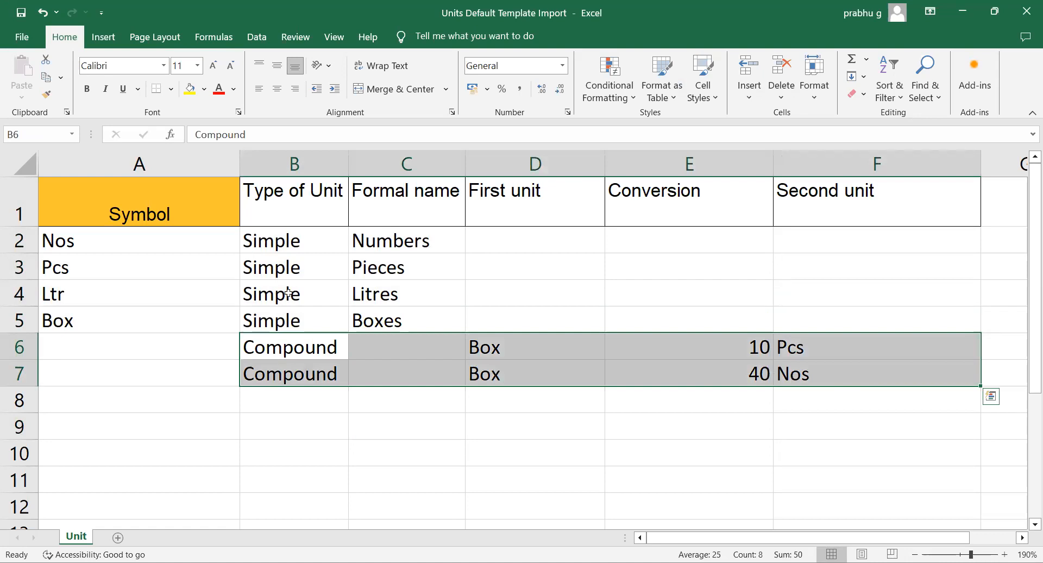
{"action": "left_click", "coordinate": [217, 419]}
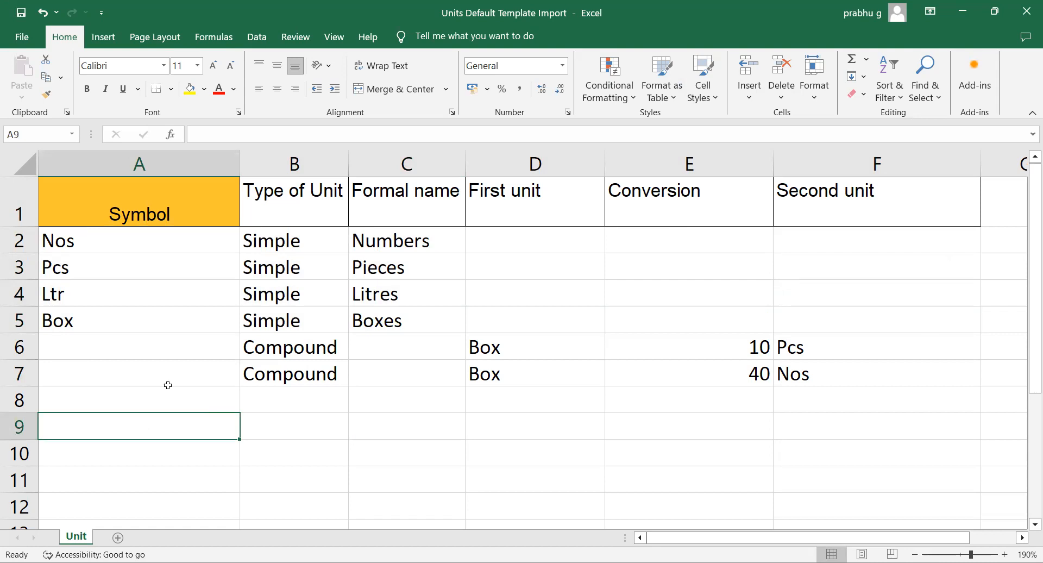
{"action": "left_click", "coordinate": [148, 377]}
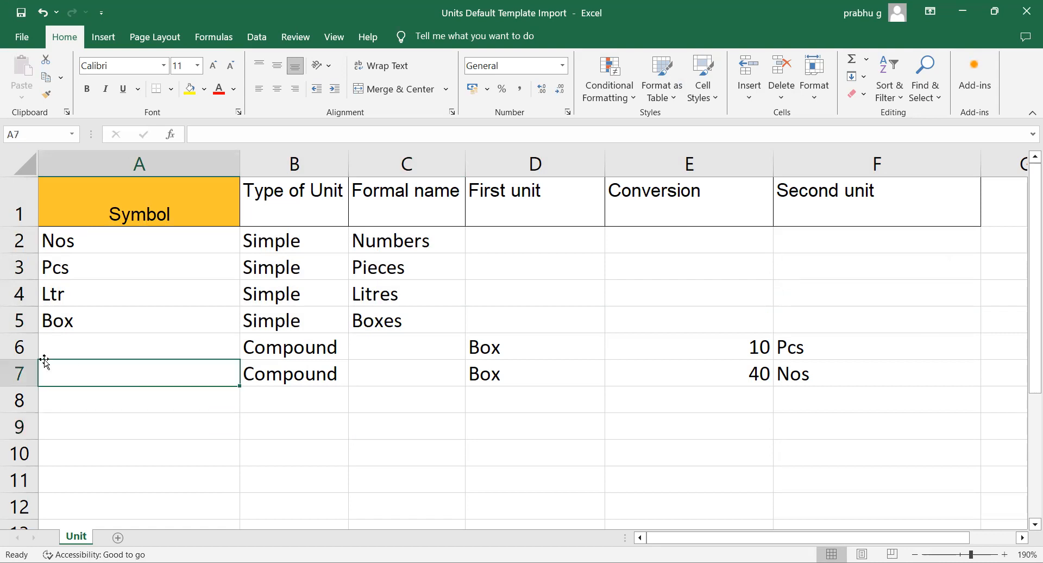
{"action": "left_click", "coordinate": [71, 243]}
{"action": "left_click", "coordinate": [87, 379], "text": "shift"}
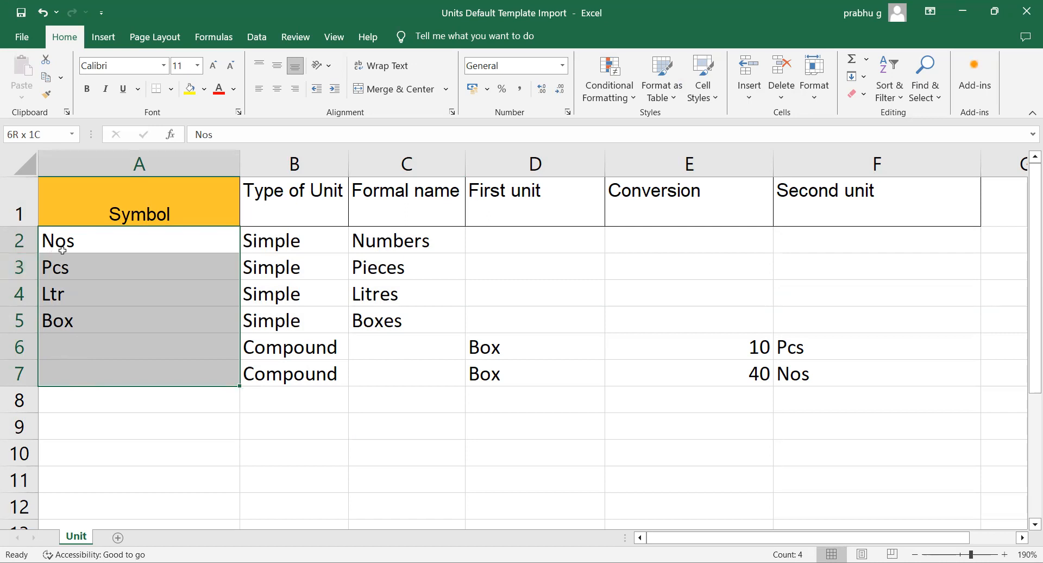
{"action": "left_click", "coordinate": [87, 243]}
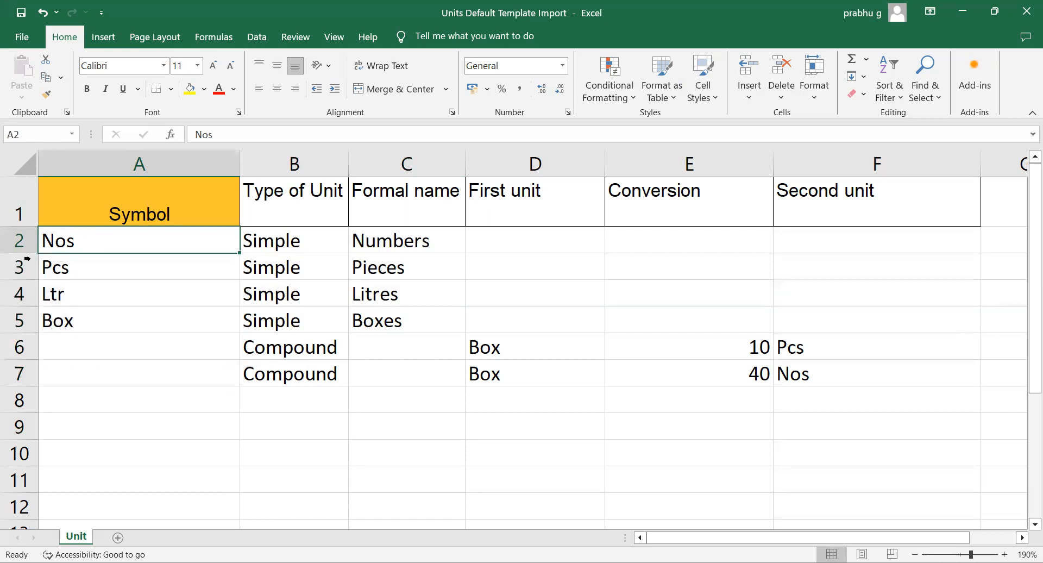
Examine the row 1 column headers against the unit records entered beneath them.
{"action": "left_click", "coordinate": [12, 239]}
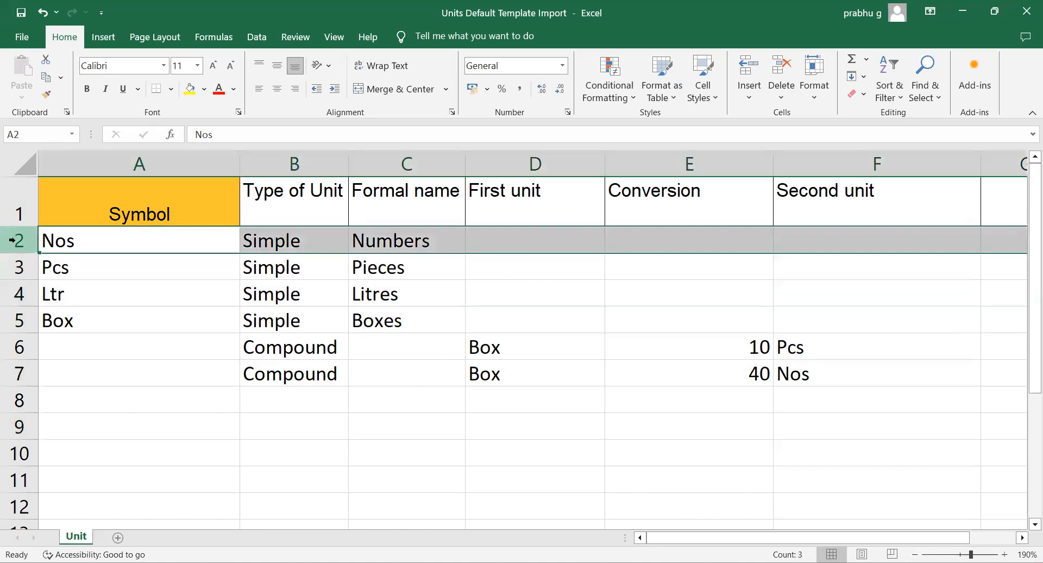
{"action": "left_click", "coordinate": [280, 380]}
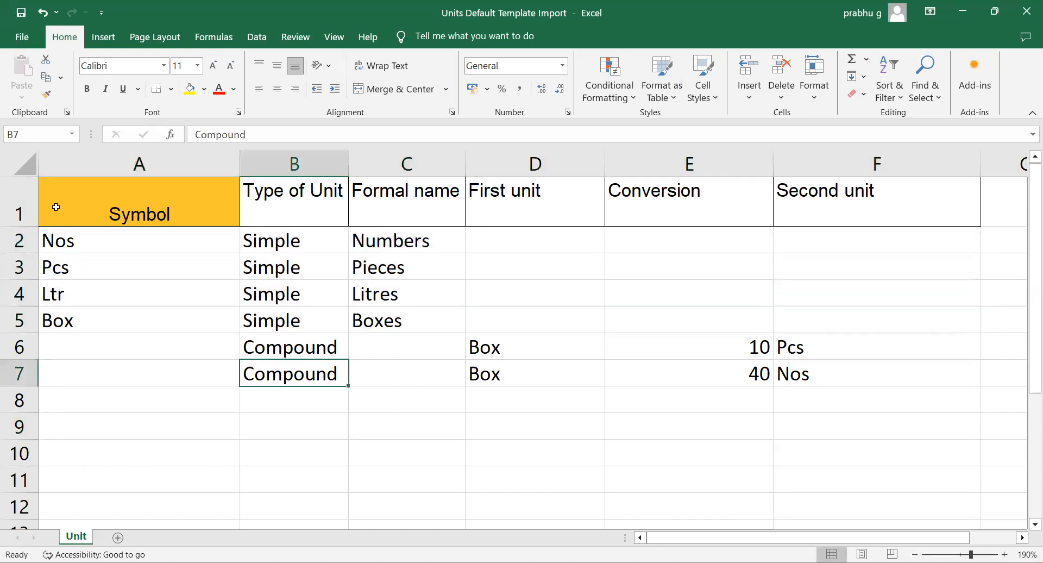
{"action": "left_click", "coordinate": [20, 209]}
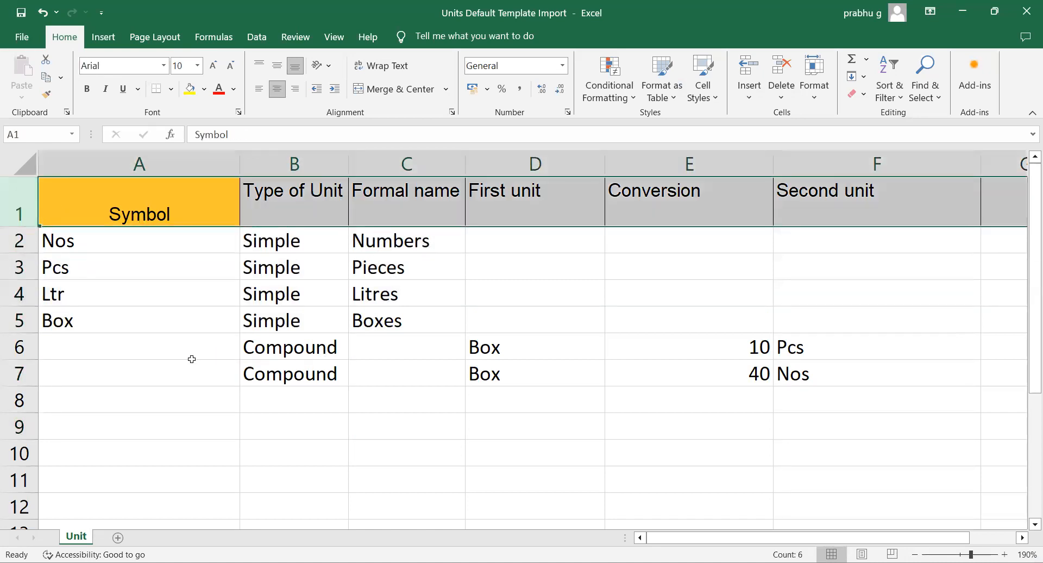
{"action": "left_click", "coordinate": [190, 362]}
{"action": "left_click", "coordinate": [17, 201]}
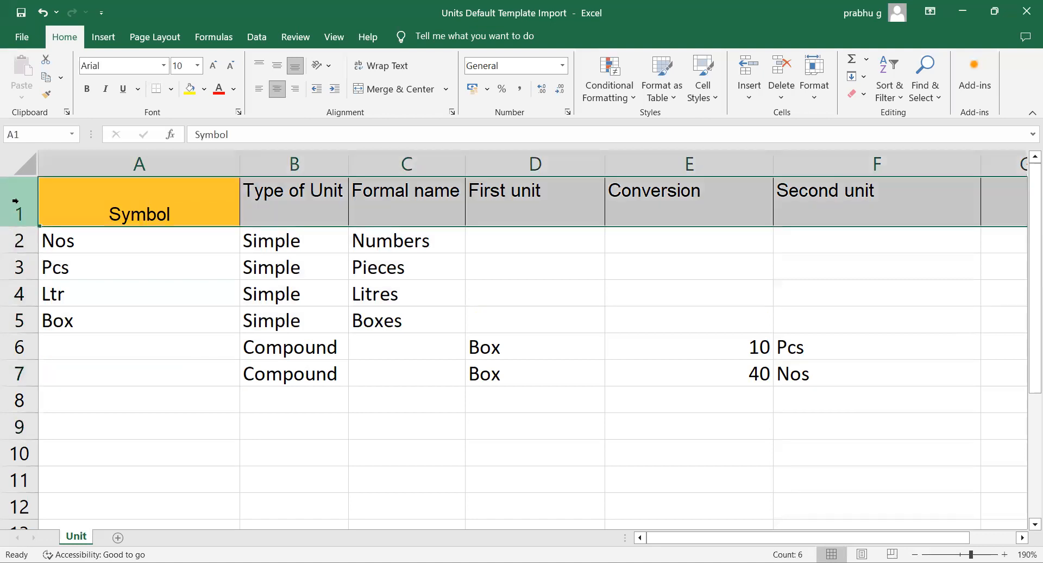
{"action": "left_click", "coordinate": [135, 310]}
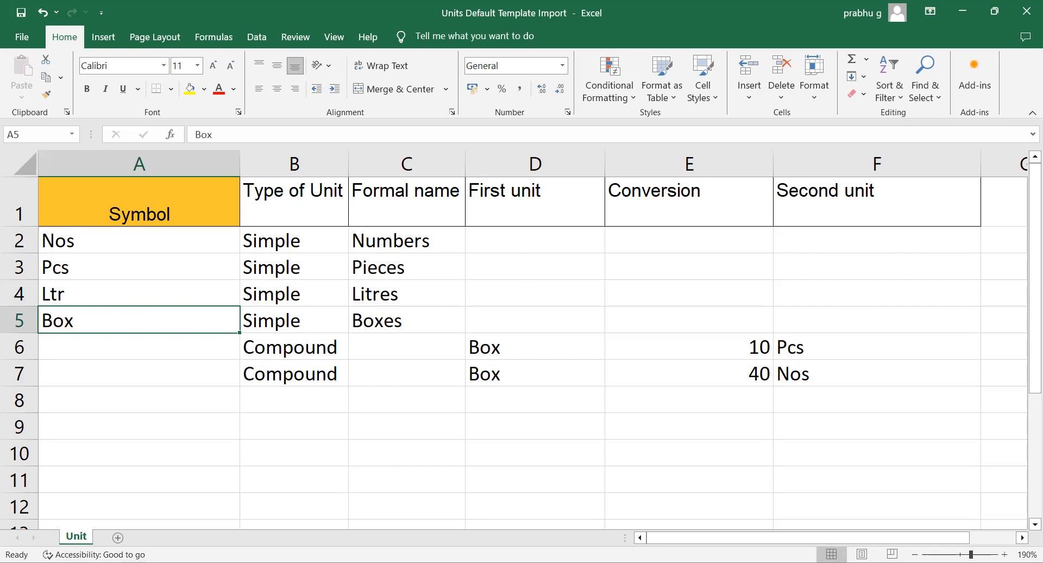
Switch to TallyPrime and open the import configuration settings.
{"action": "left_click", "coordinate": [397, 562]}
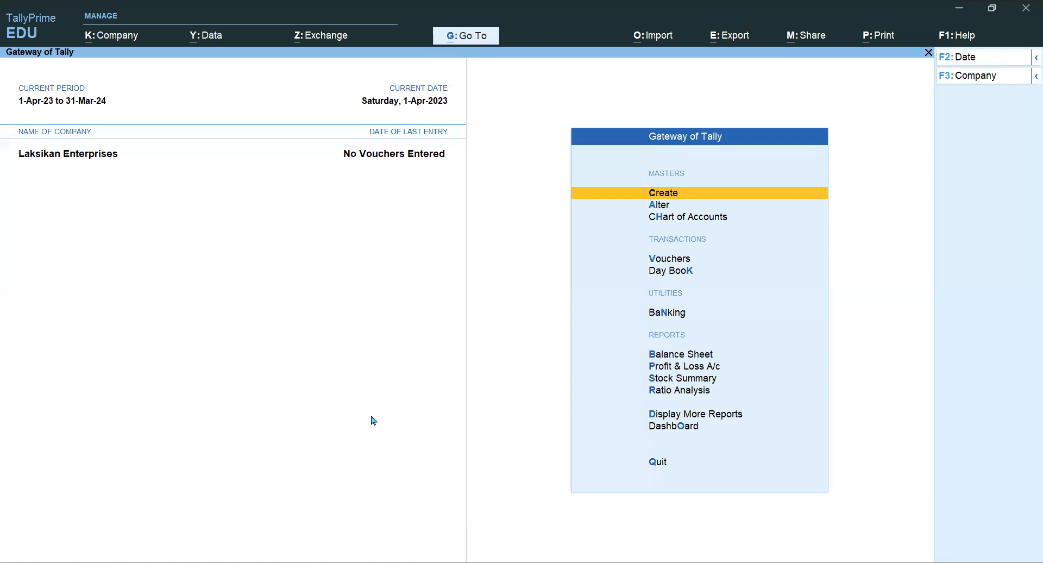
{"action": "left_click", "coordinate": [652, 34]}
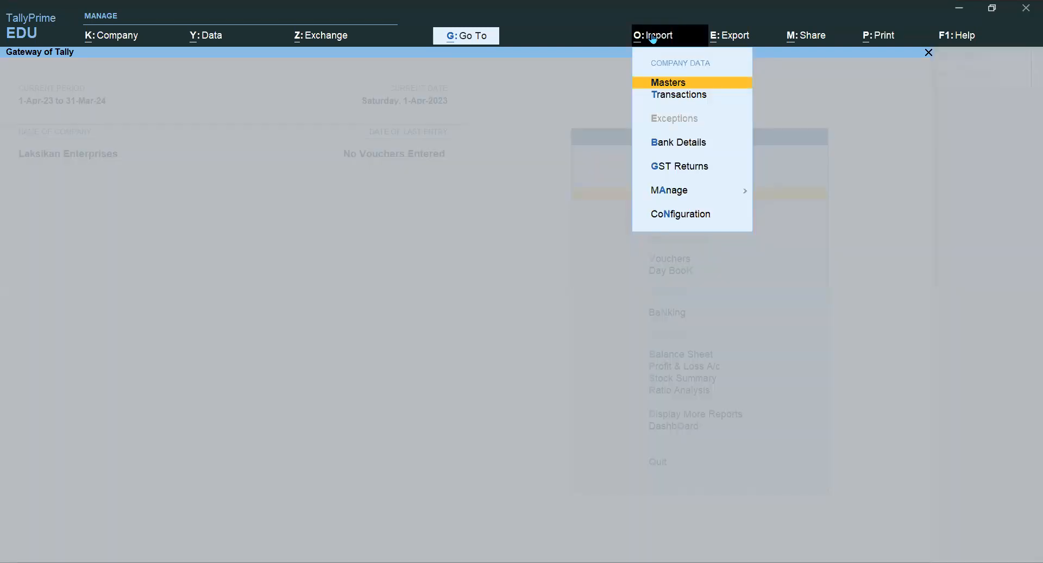
{"action": "key", "text": "Down"}
{"action": "key", "text": "Down"}
{"action": "key", "text": "Down"}
{"action": "key", "text": "Down"}
{"action": "key", "text": "Down"}
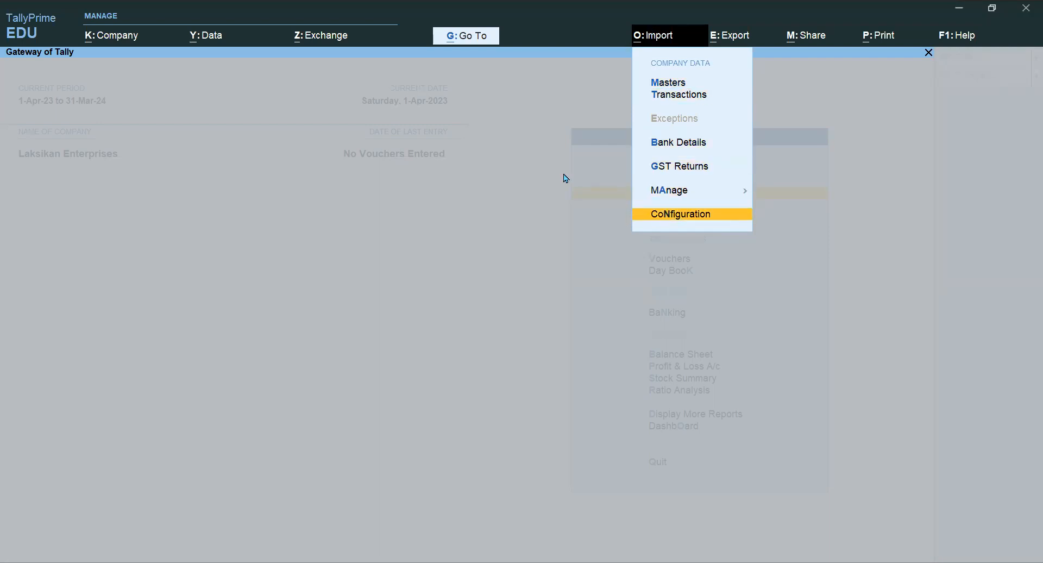
{"action": "key", "text": "Return"}
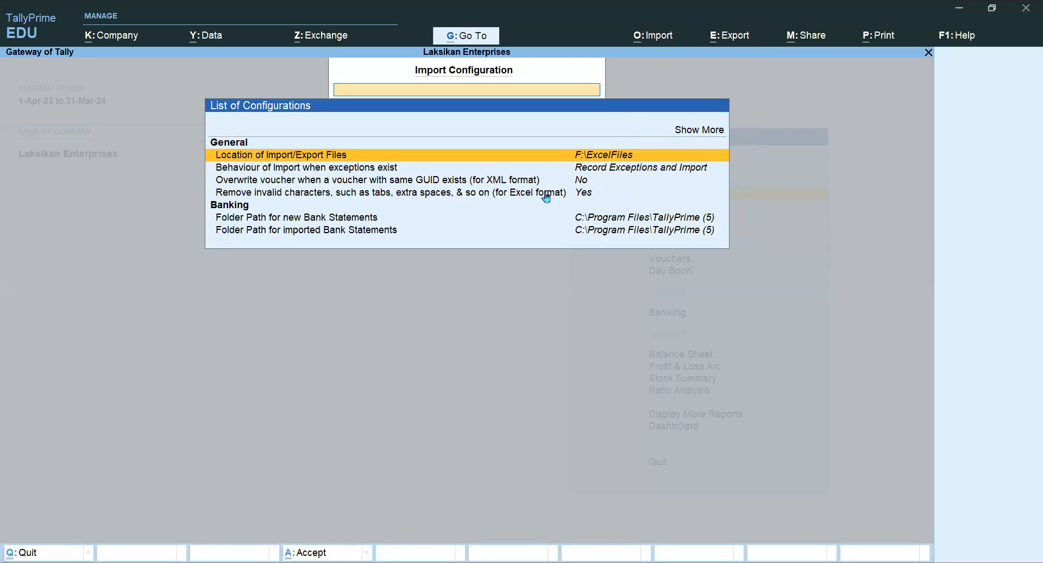
Review the general import settings from file location to invalid character removal, and close the import configuration.
{"action": "key", "text": "Down"}
{"action": "key", "text": "Down"}
{"action": "key", "text": "Down"}
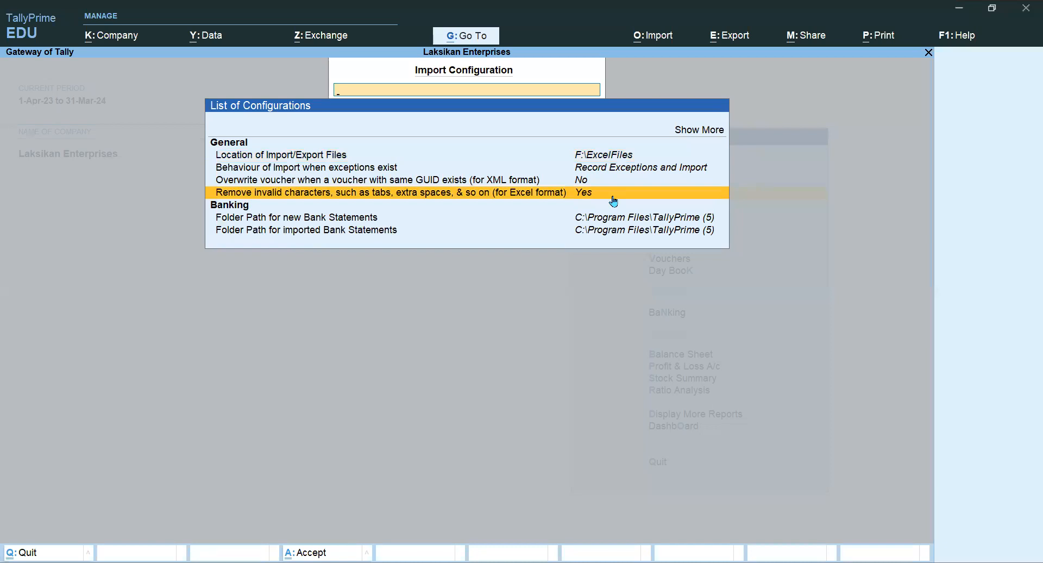
{"action": "key", "text": "Up"}
{"action": "key", "text": "Up"}
{"action": "key", "text": "Up"}
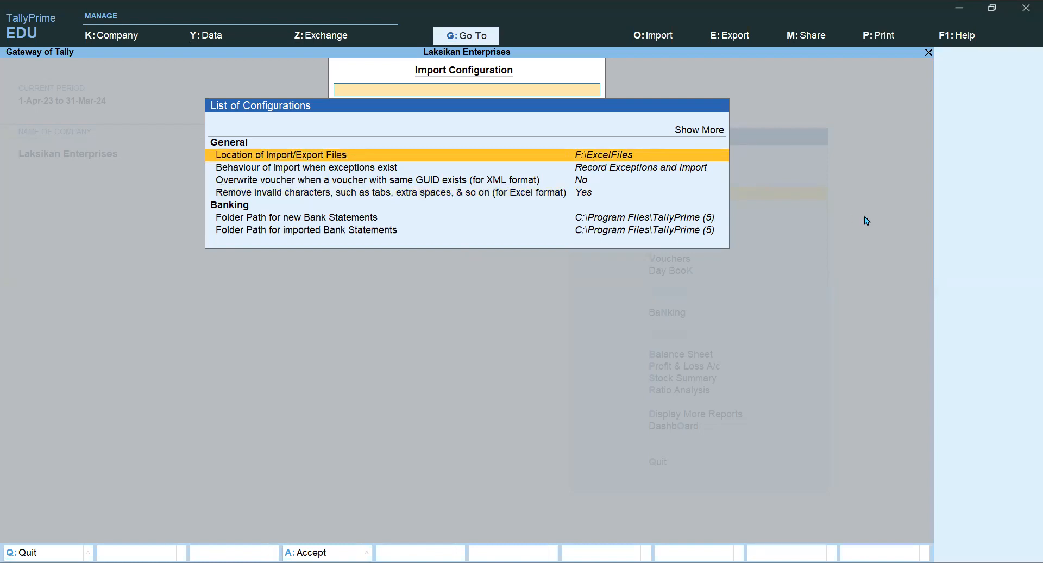
{"action": "key", "text": "Escape"}
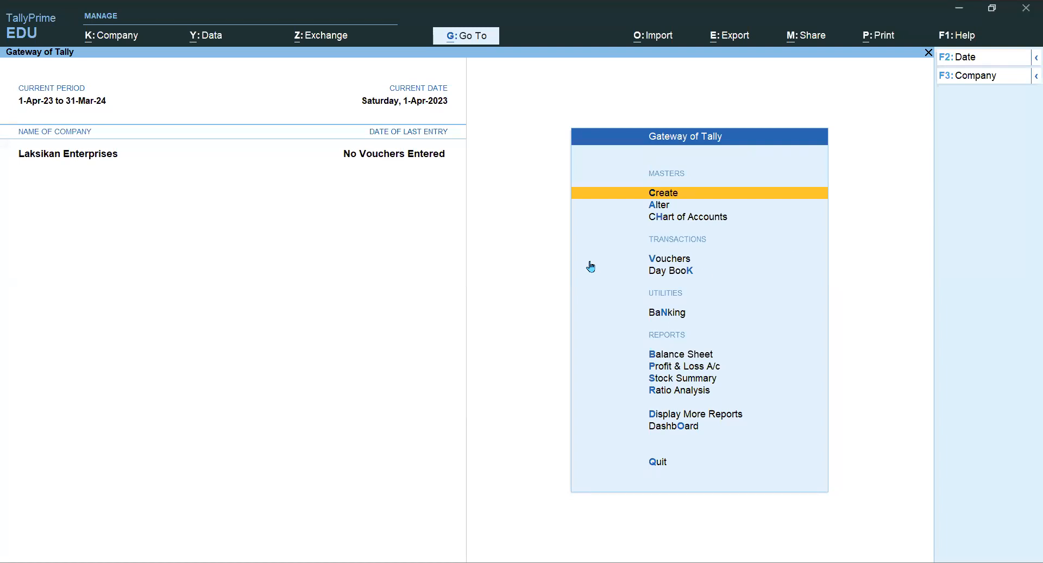
Check the company's existing Unit masters through master alteration, and return to the Gateway of Tally.
{"action": "key", "text": "Down"}
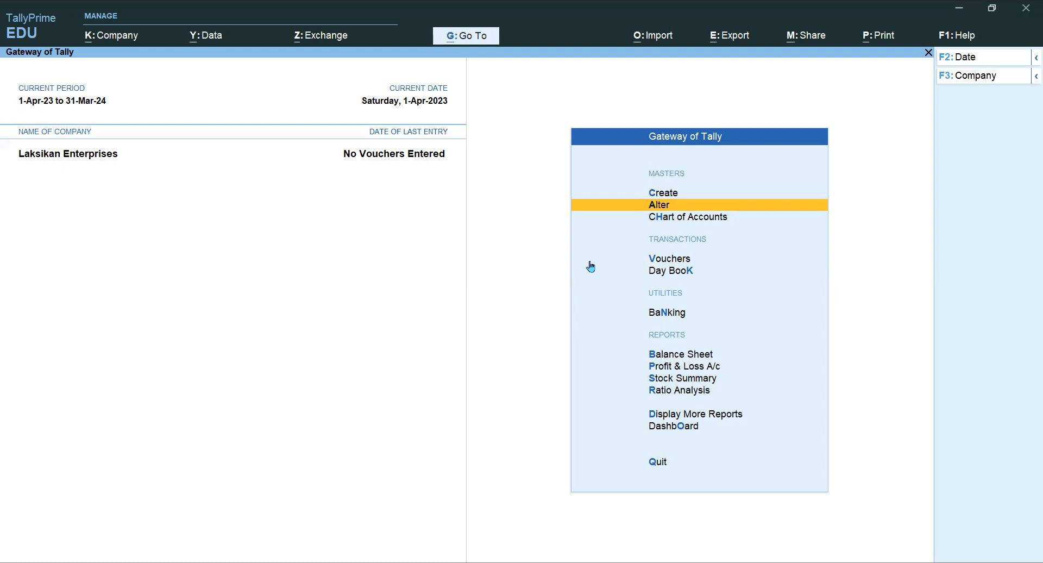
{"action": "key", "text": "Return"}
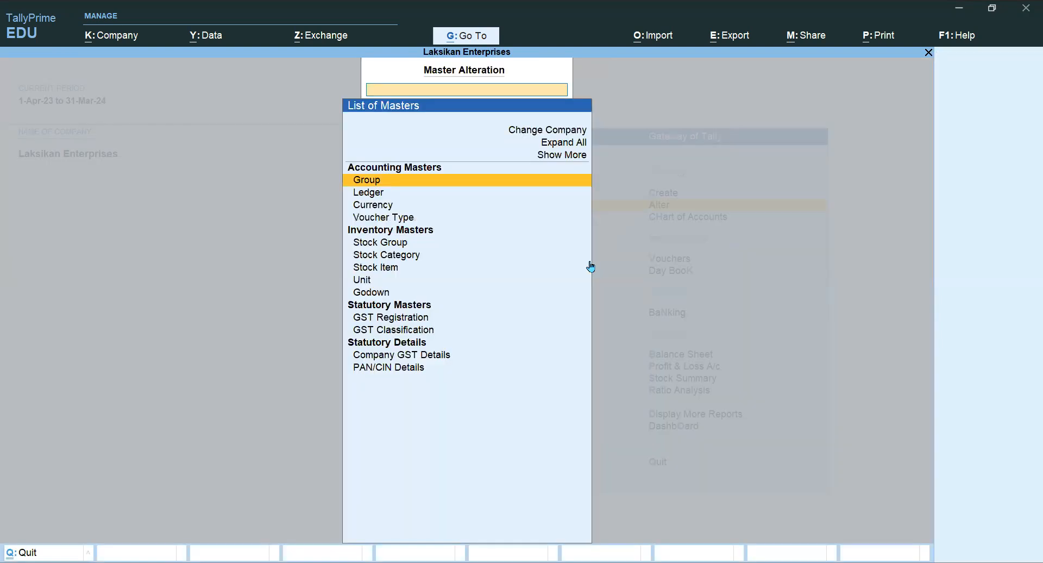
{"action": "key", "text": "Down"}
{"action": "key", "text": "Down"}
{"action": "key", "text": "Down"}
{"action": "key", "text": "Down"}
{"action": "key", "text": "Down"}
{"action": "key", "text": "Down"}
{"action": "key", "text": "Down"}
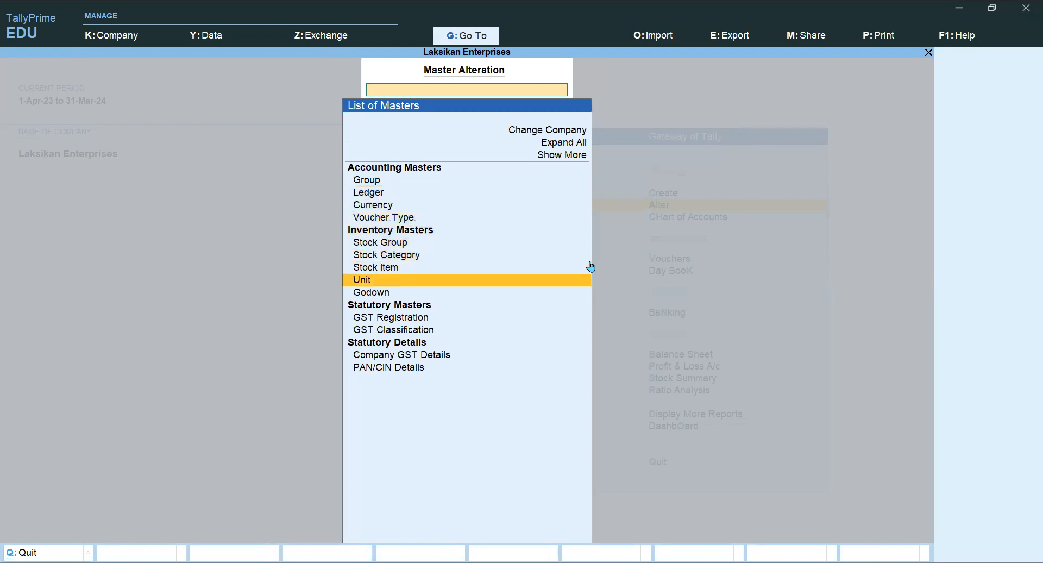
{"action": "key", "text": "Return"}
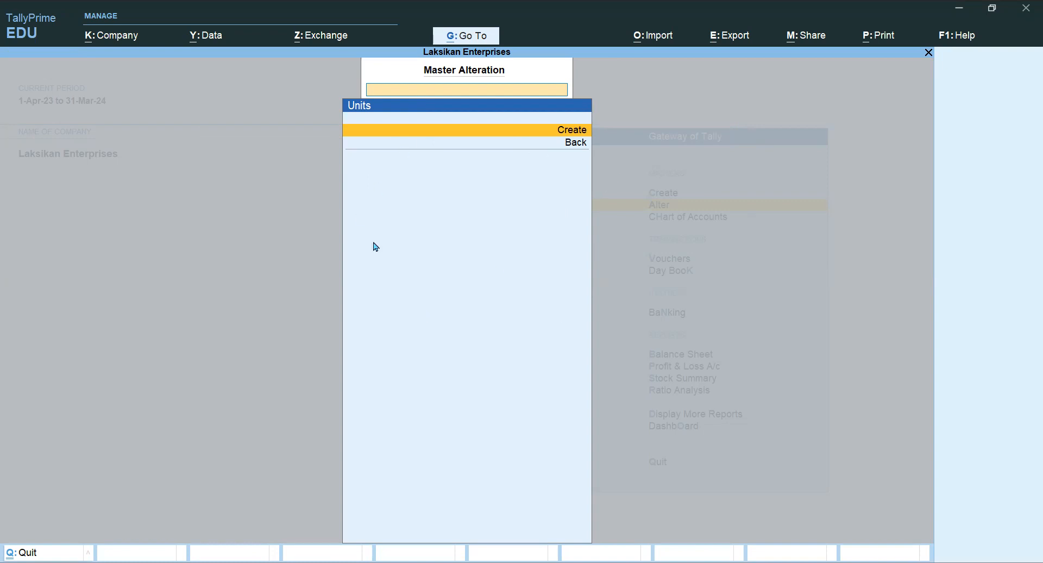
{"action": "key", "text": "Escape"}
{"action": "key", "text": "Escape"}
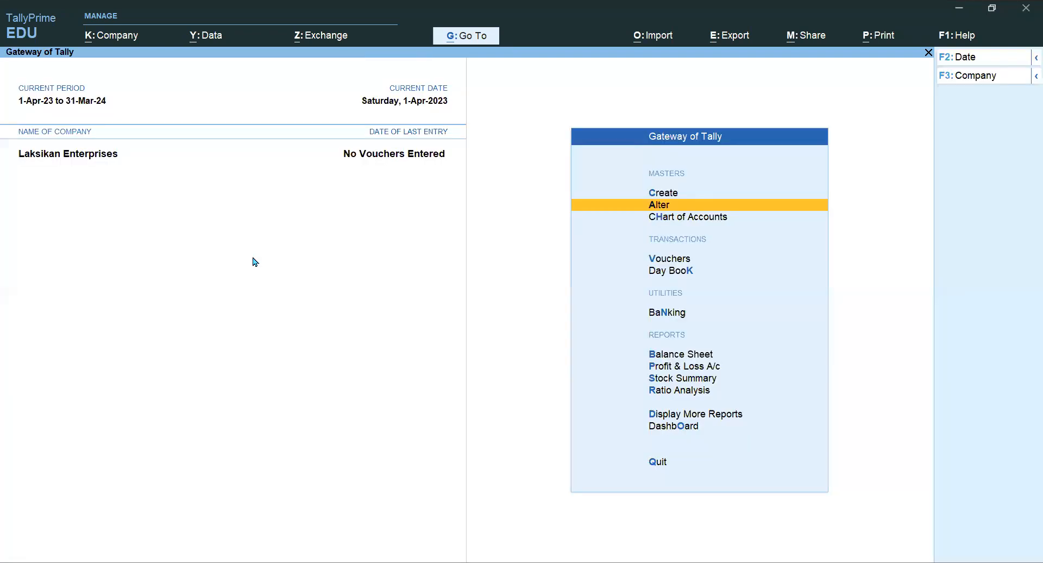
Start a masters import and choose Excel (Spreadsheet) as the file format.
{"action": "left_click", "coordinate": [651, 37]}
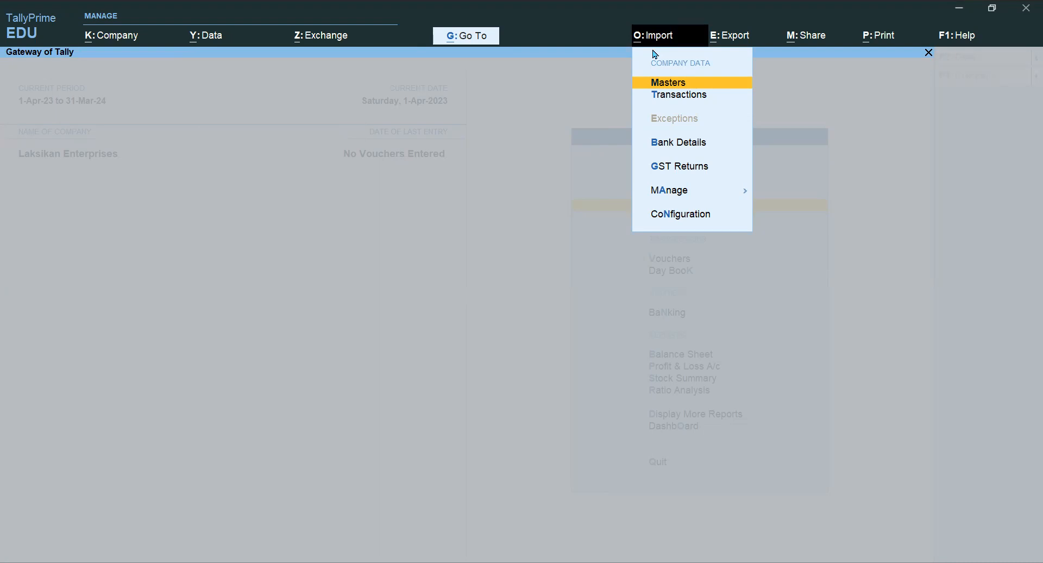
{"action": "key", "text": "Return"}
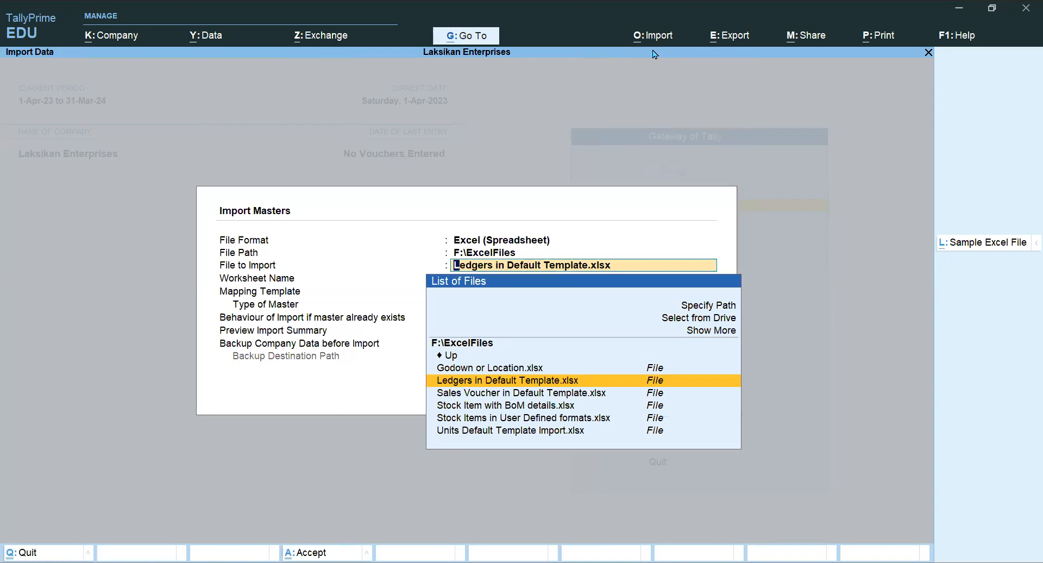
{"action": "key", "text": "BackSpace"}
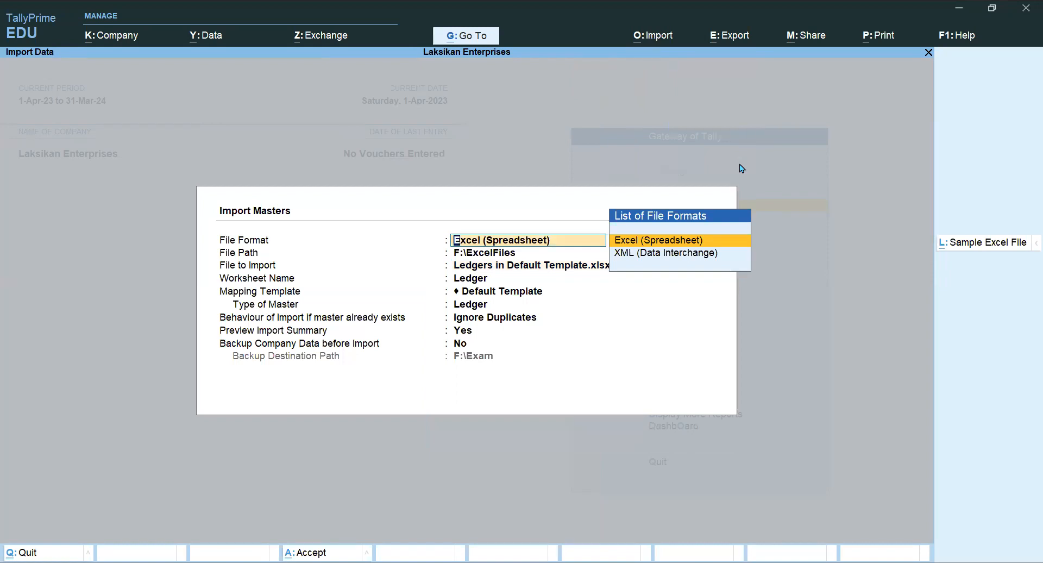
{"action": "key", "text": "Down"}
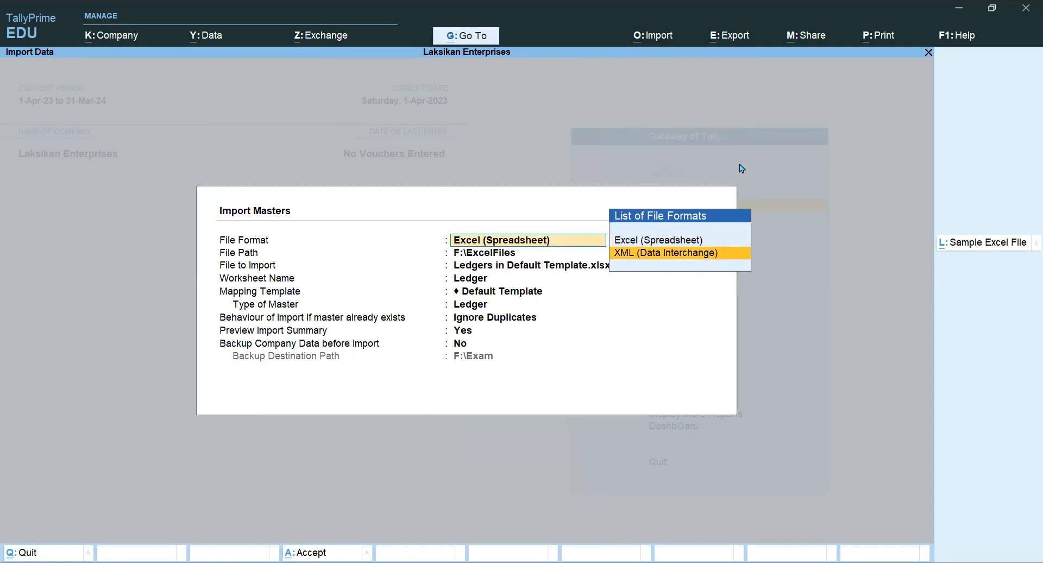
{"action": "key", "text": "Up"}
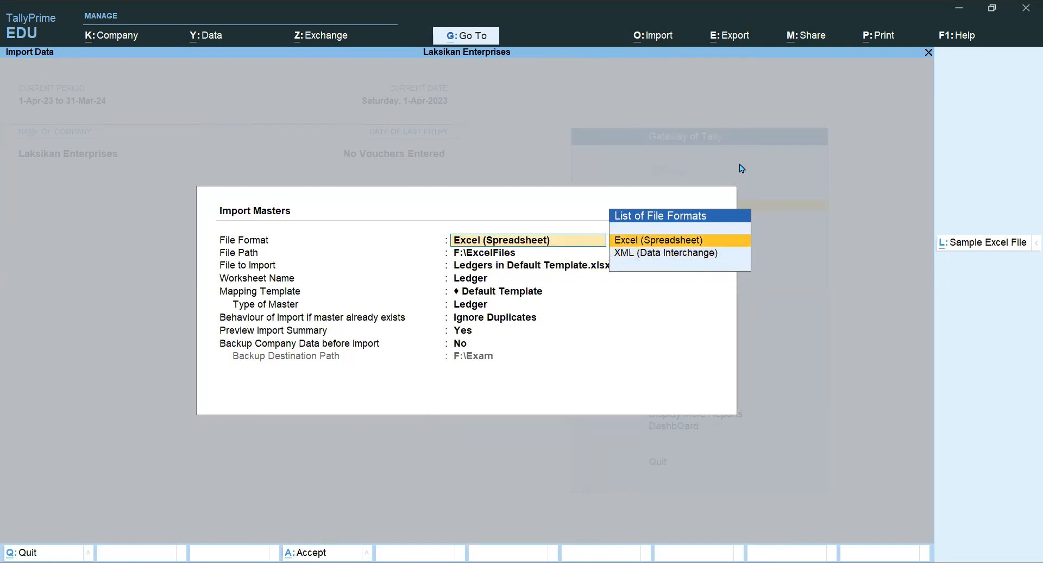
{"action": "key", "text": "Return"}
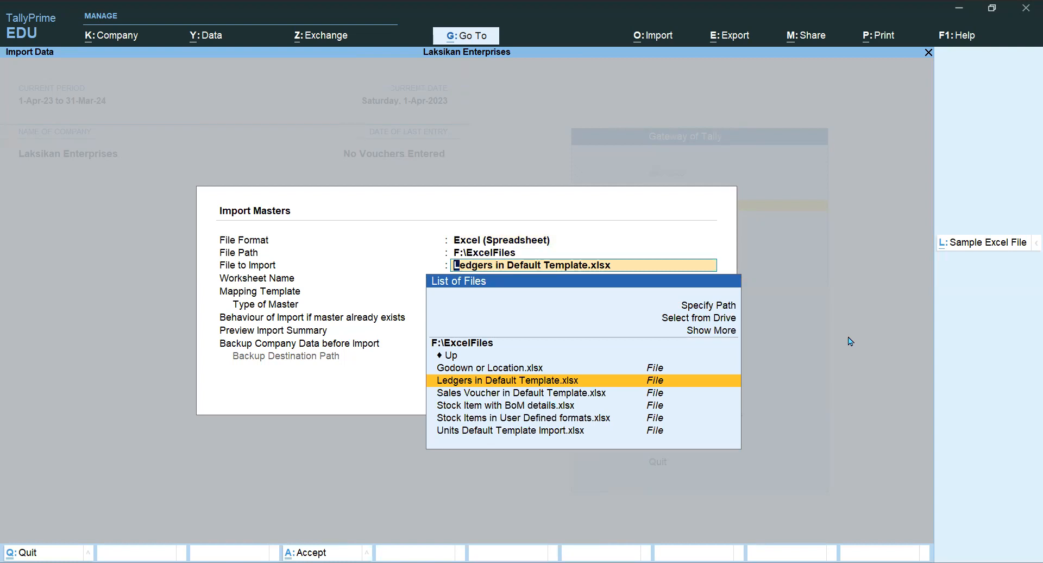
Select Units Default Template Import.xlsx as the file to import and Unit as its worksheet.
{"action": "key", "text": "Down"}
{"action": "key", "text": "Down"}
{"action": "key", "text": "Down"}
{"action": "key", "text": "Down"}
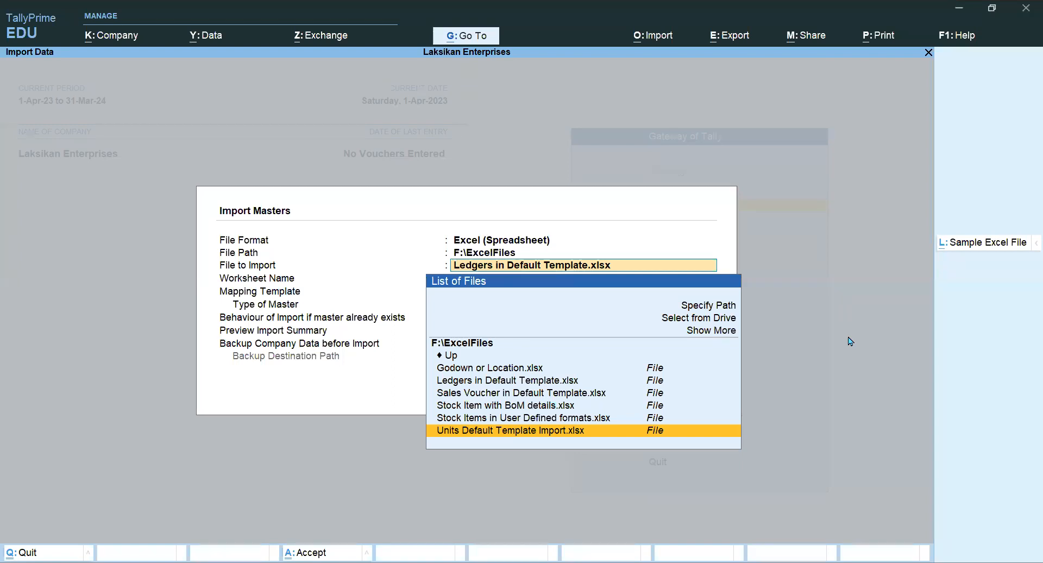
{"action": "key", "text": "Return"}
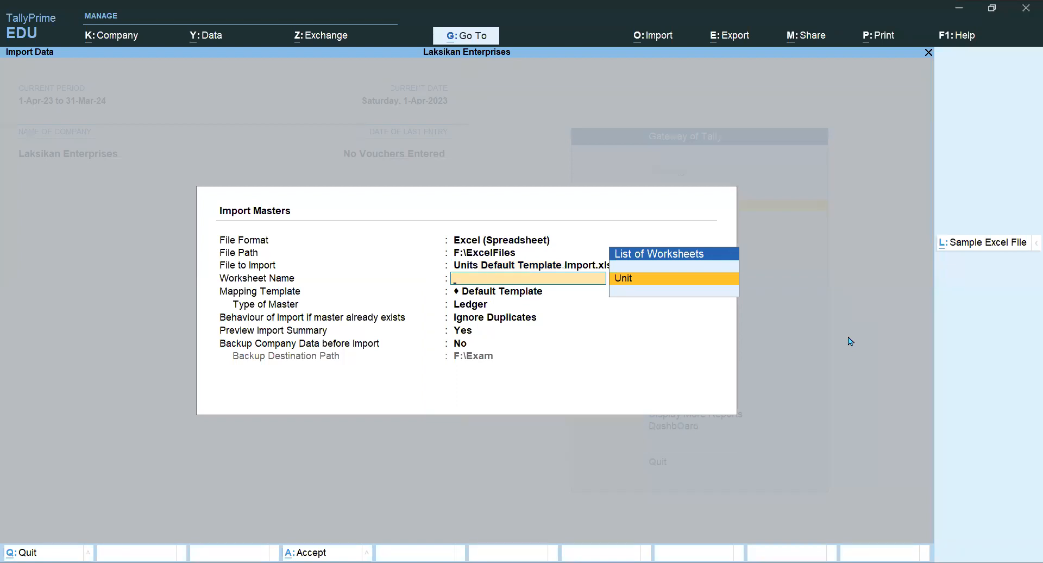
{"action": "key", "text": "Return"}
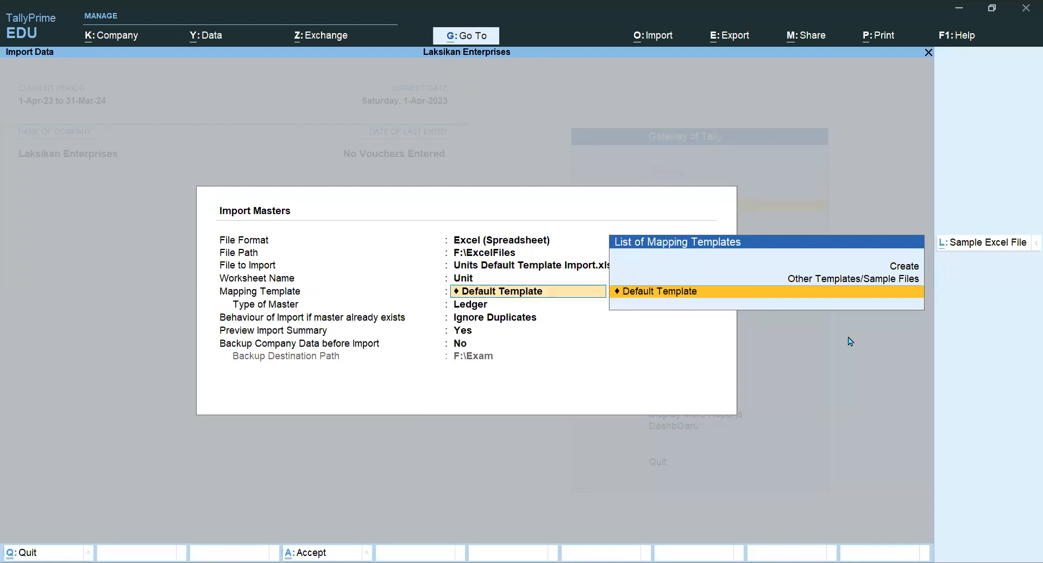
Use the Default Template for mapping and set the type of master to Unit.
{"action": "key", "text": "Return"}
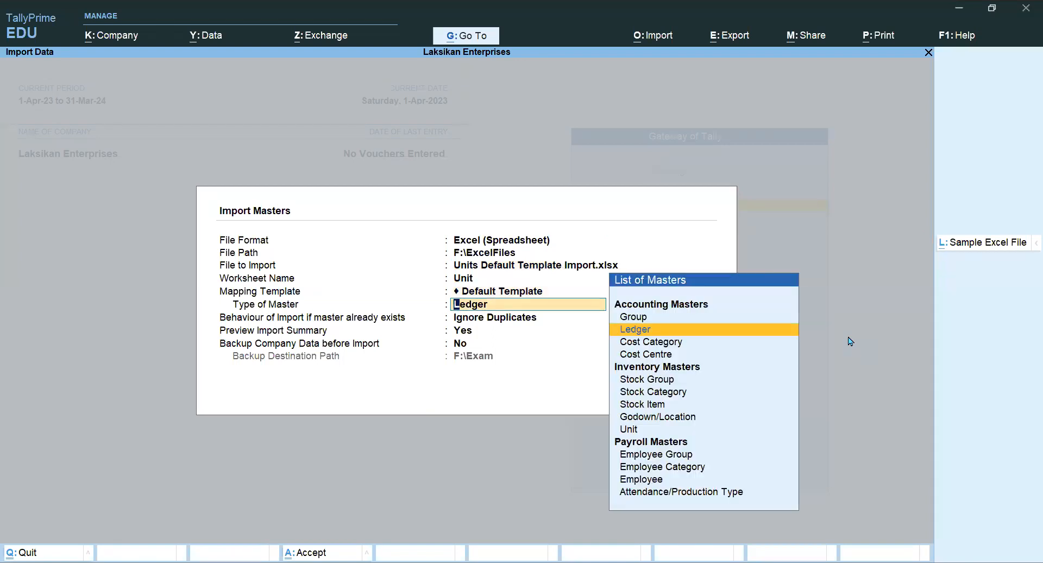
{"action": "key", "text": "Down"}
{"action": "key", "text": "Down"}
{"action": "key", "text": "Down"}
{"action": "key", "text": "Down"}
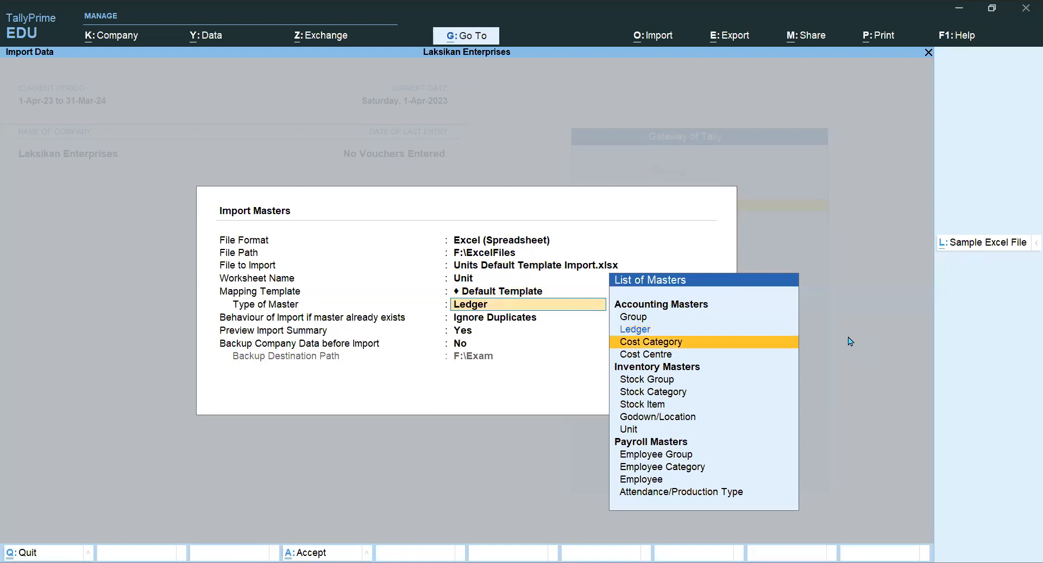
{"action": "key", "text": "Down"}
{"action": "key", "text": "Down"}
{"action": "key", "text": "Down"}
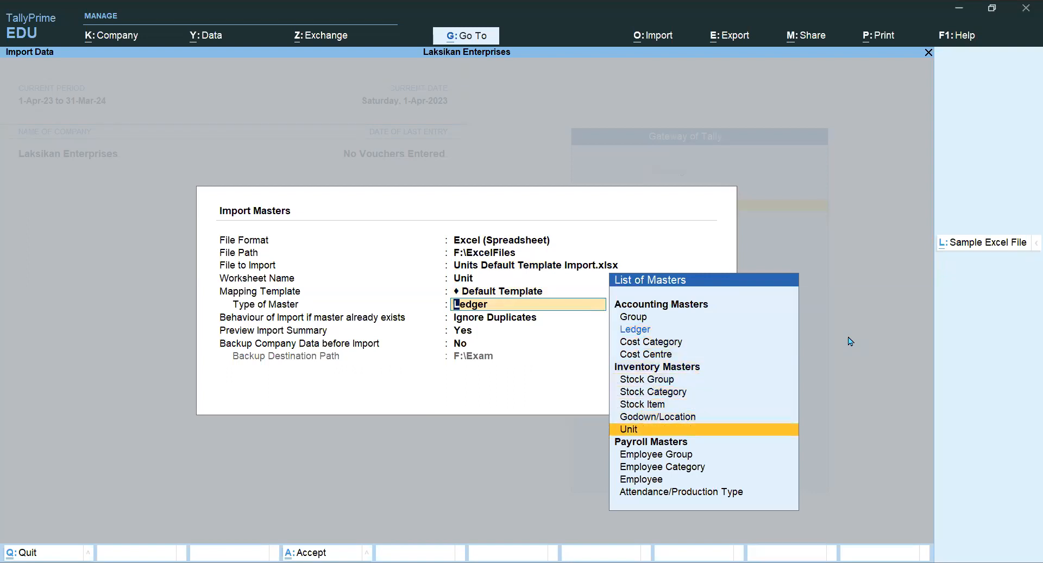
{"action": "key", "text": "Return"}
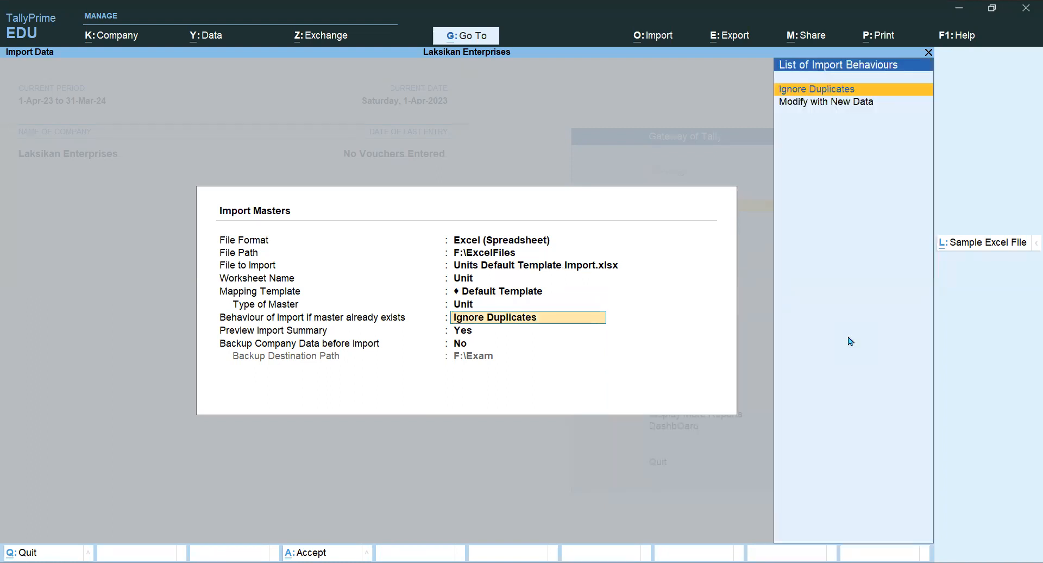
Set the import behaviour for masters that already exist to Modify with New Data.
{"action": "key", "text": "Down"}
{"action": "key", "text": "Up"}
{"action": "key", "text": "Down"}
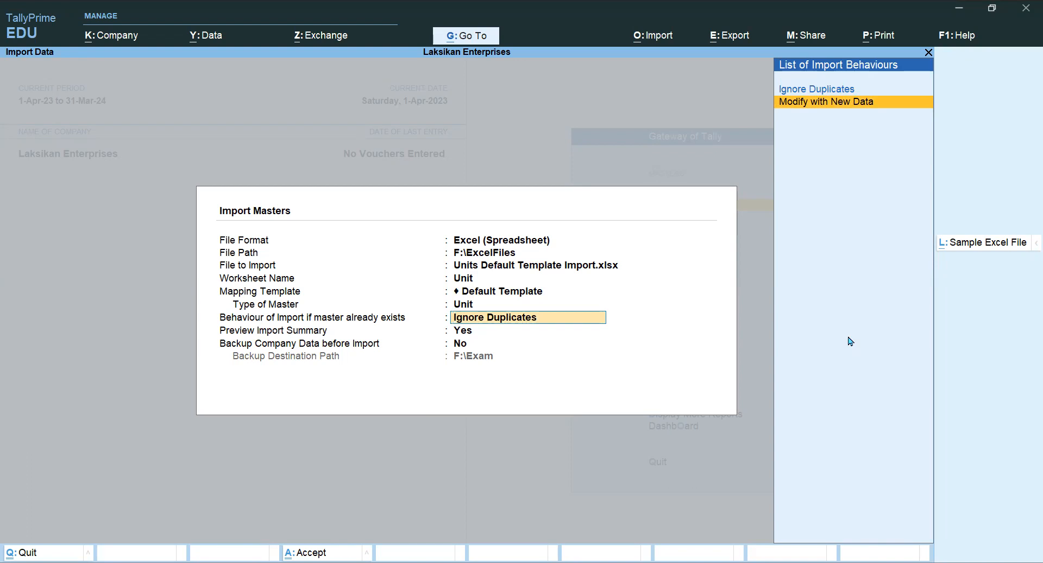
{"action": "key", "text": "Return"}
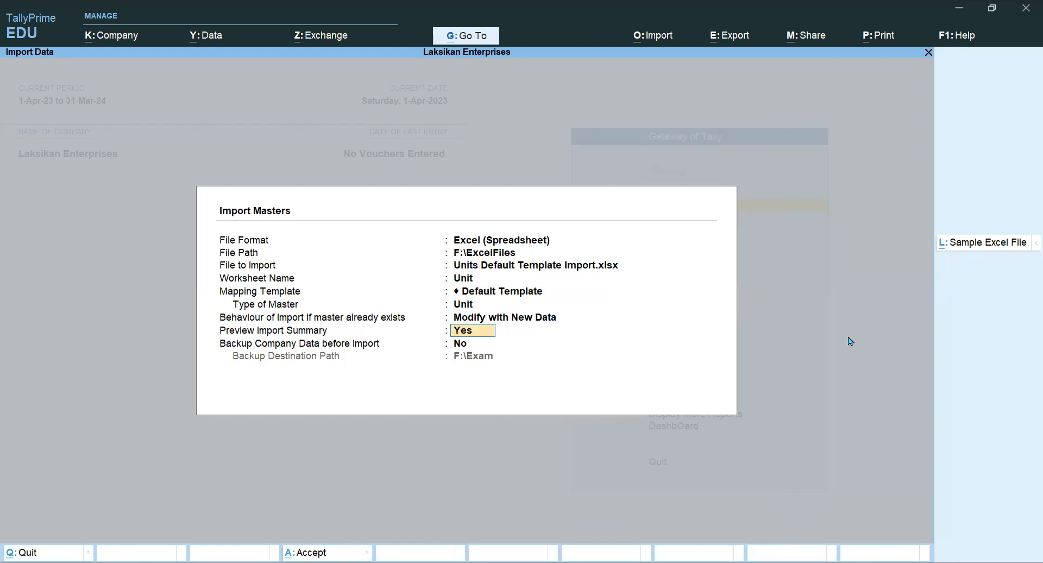
Keep the import summary preview on and company backup off, and import the previewed Unit masters.
{"action": "key", "text": "Return"}
{"action": "key", "text": "Return"}
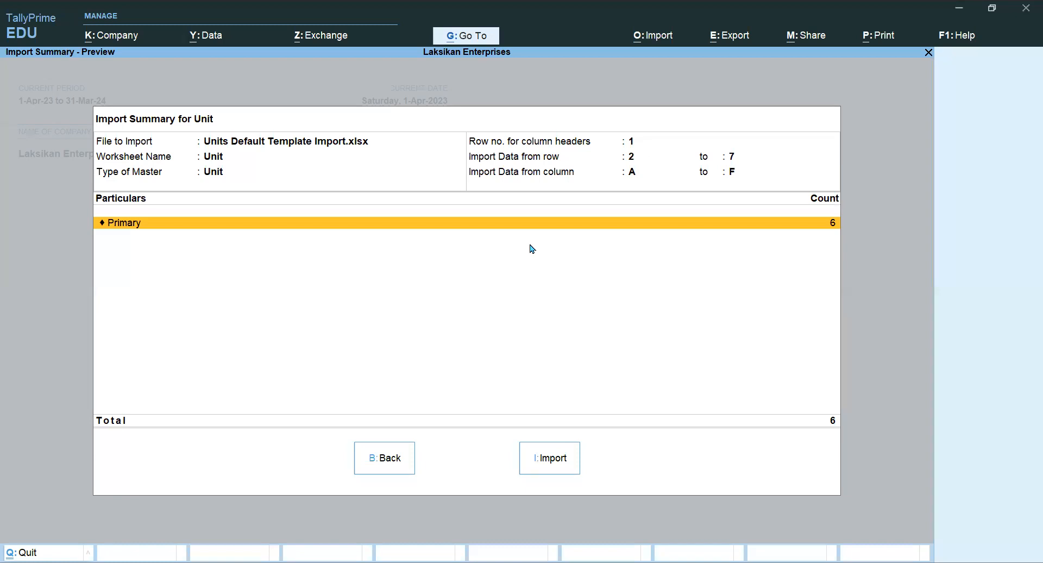
{"action": "left_click", "coordinate": [550, 466]}
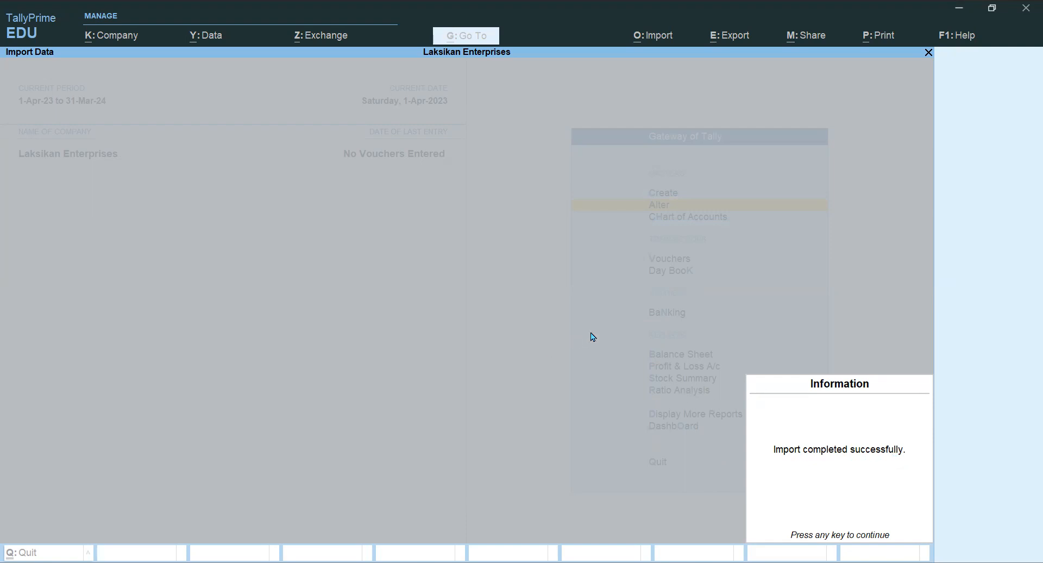
{"action": "key", "text": "Return"}
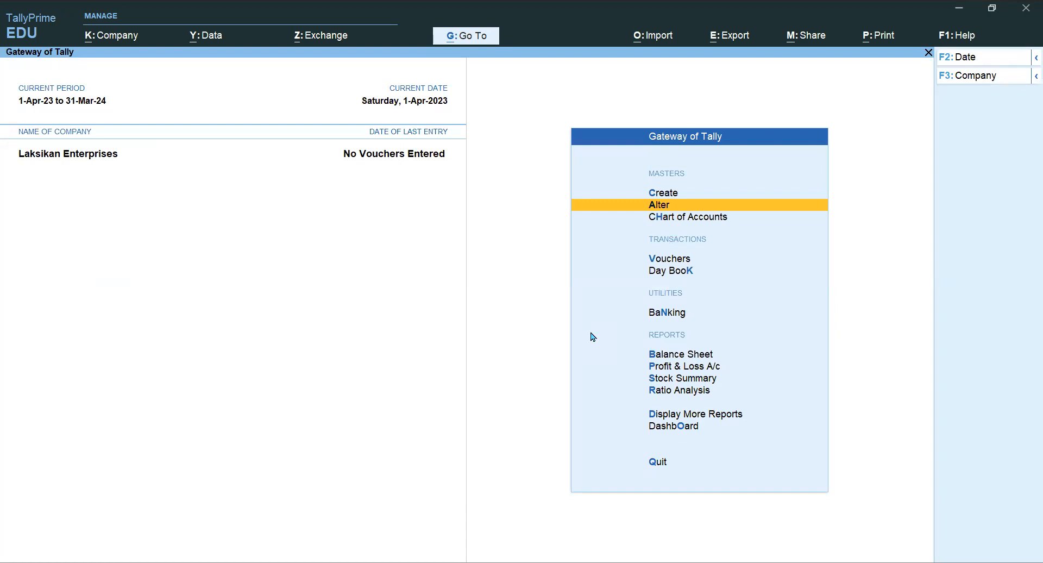
Open the company's list of Unit masters through master alteration.
{"action": "key", "text": "Return"}
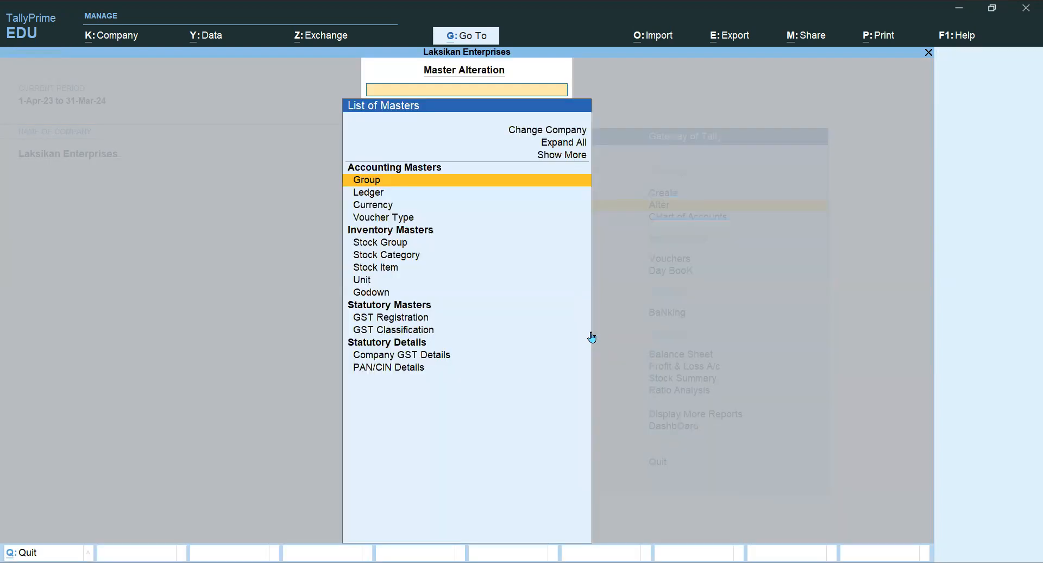
{"action": "key", "text": "Down"}
{"action": "key", "text": "Down"}
{"action": "key", "text": "Down"}
{"action": "key", "text": "Down"}
{"action": "key", "text": "Down"}
{"action": "key", "text": "Down"}
{"action": "key", "text": "Down"}
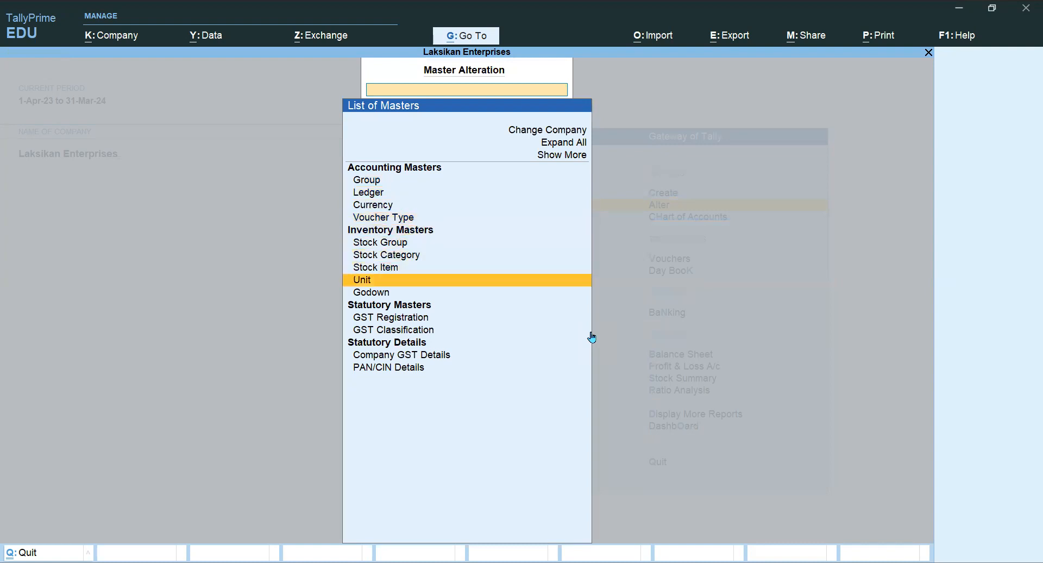
{"action": "key", "text": "Return"}
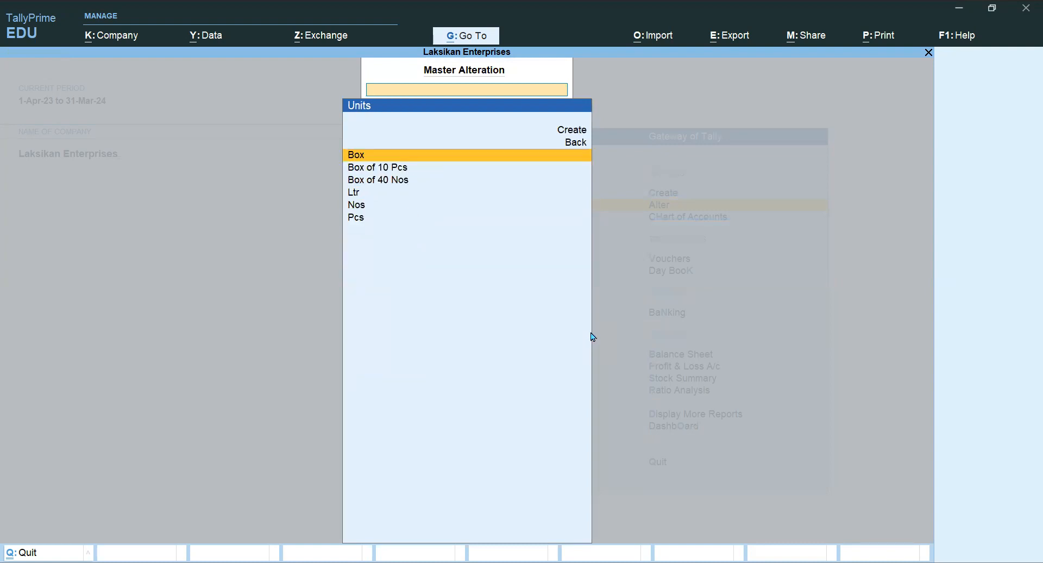
Look through the imported units in the list, and leave master alteration to switch to the other open window.
{"action": "key", "text": "Down"}
{"action": "key", "text": "Down"}
{"action": "key", "text": "Down"}
{"action": "key", "text": "Down"}
{"action": "key", "text": "Down"}
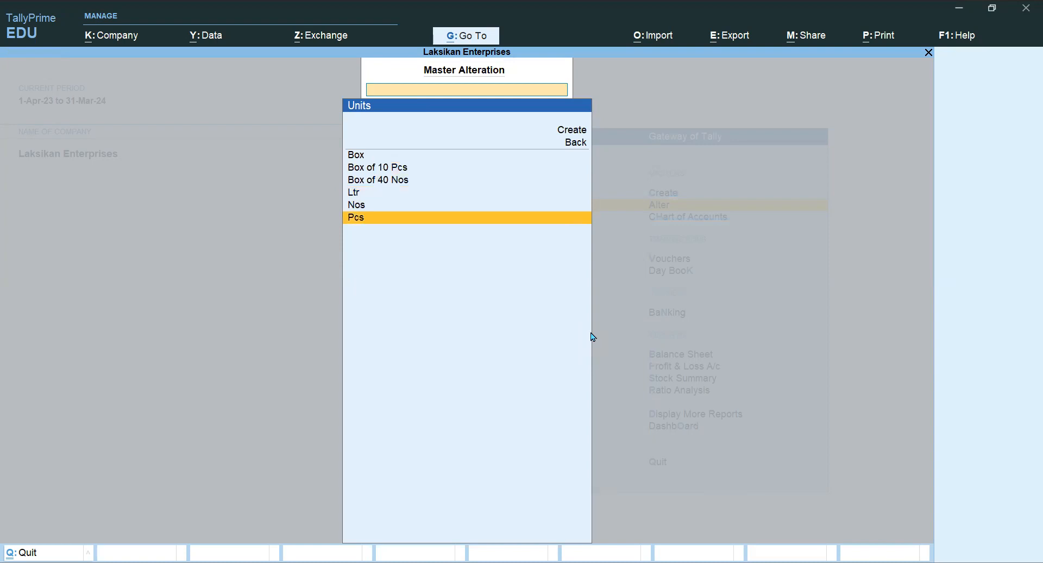
{"action": "key", "text": "Up"}
{"action": "key", "text": "Up"}
{"action": "key", "text": "Up"}
{"action": "key", "text": "Up"}
{"action": "key", "text": "Up"}
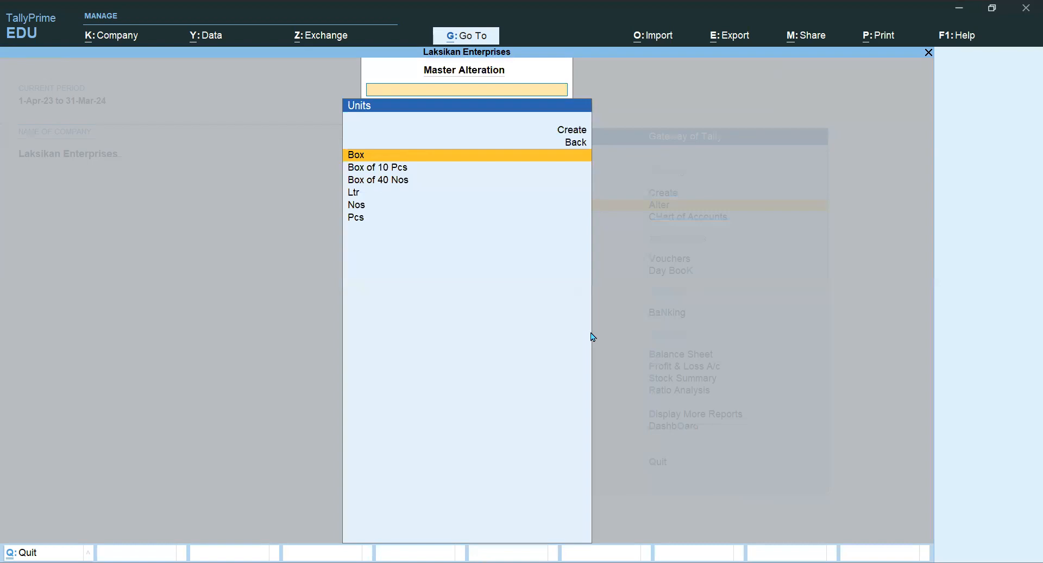
{"action": "key", "text": "Escape"}
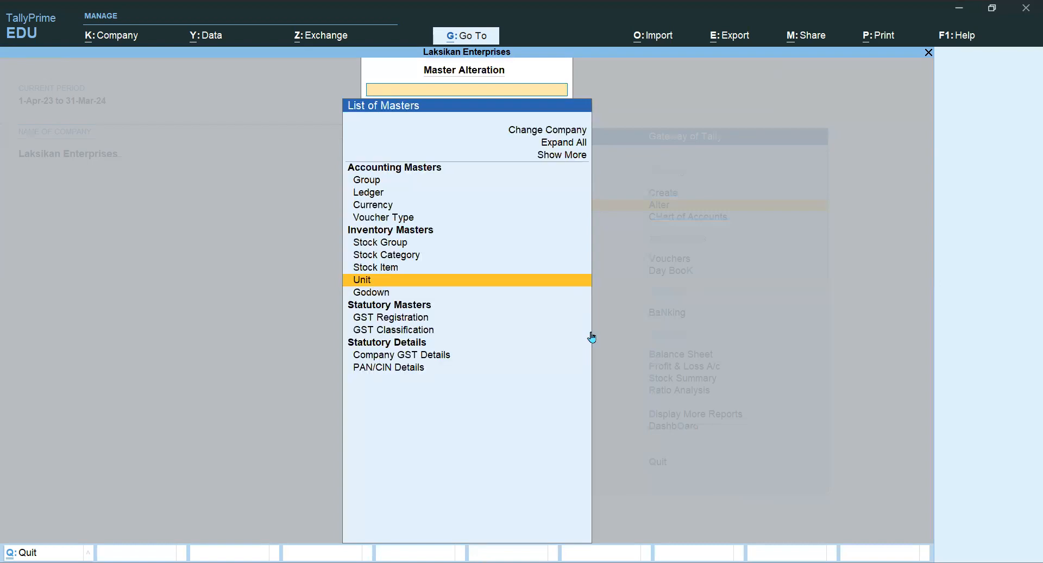
{"action": "key", "text": "Escape"}
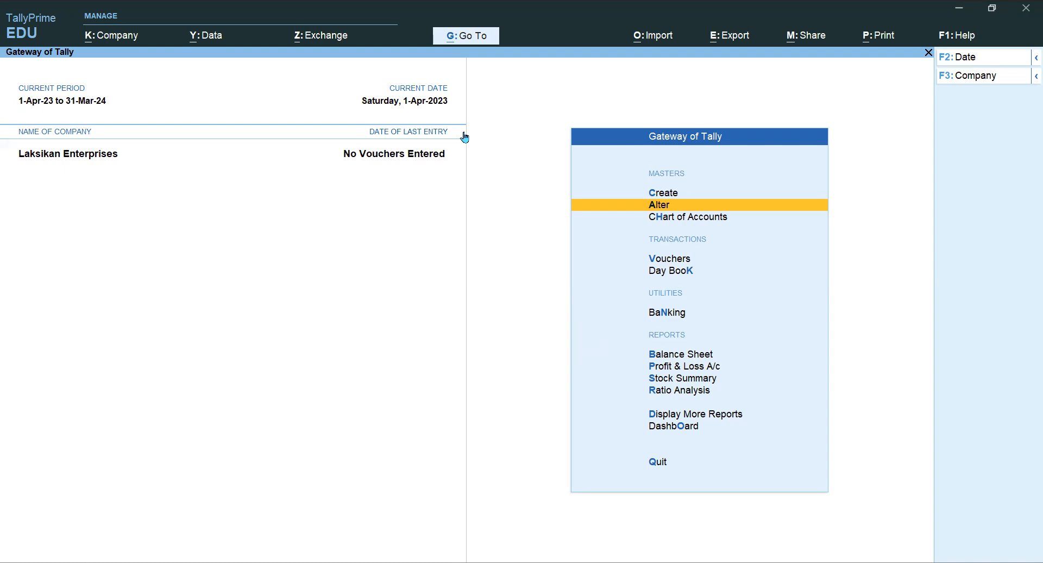
{"action": "key", "text": "alt+Tab"}
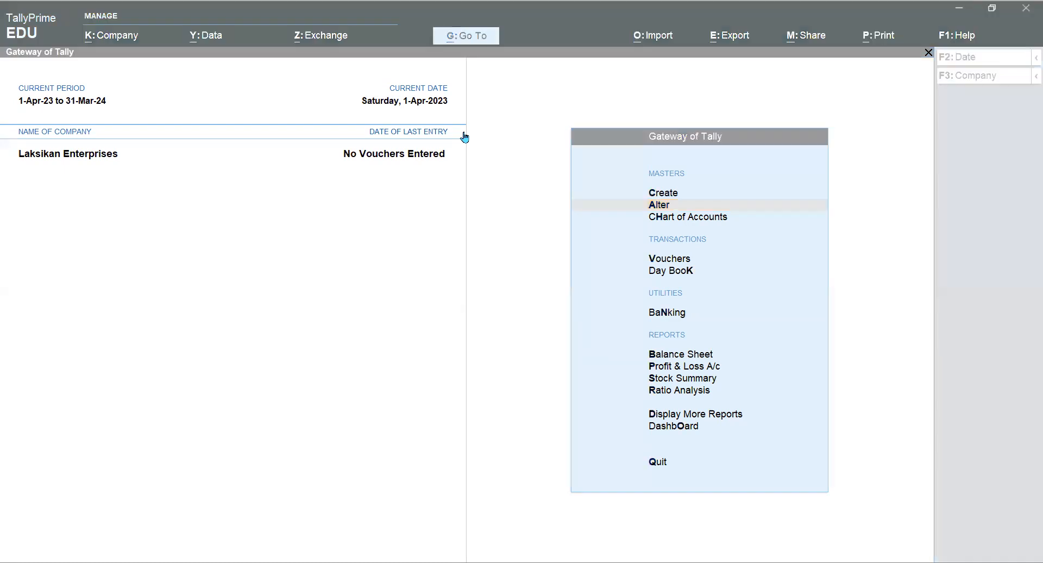